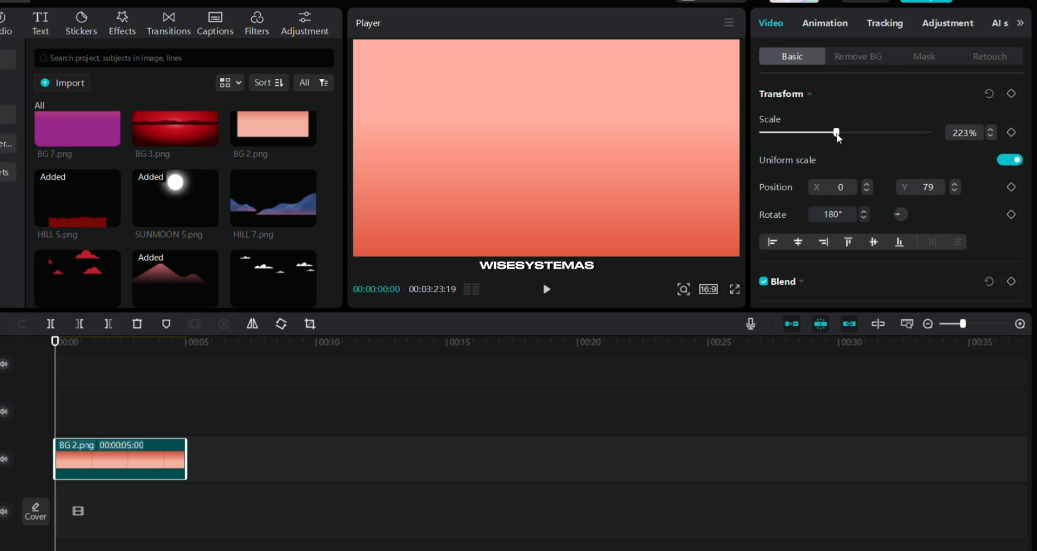
# Step: Layer SUNMOON 5.png above the background clip, scaled to 73% and positioned at X 0, Y 201
pyautogui.moveTo(176, 199); pyautogui.dragTo(116, 413)
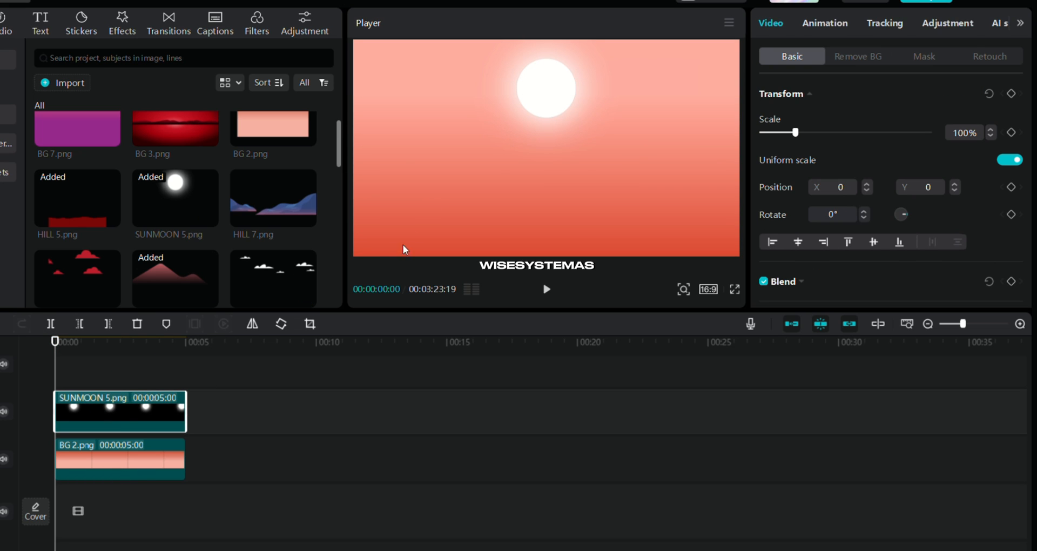
pyautogui.moveTo(354, 256); pyautogui.dragTo(394, 234)
pyautogui.moveTo(506, 190); pyautogui.dragTo(511, 169)
pyautogui.click(195, 238)
# Step: Layer HILL 8.png above the SUNMOON 5.png clip, scaled to 130% and positioned at X 0, Y -107
pyautogui.scroll(1, 195, 211)
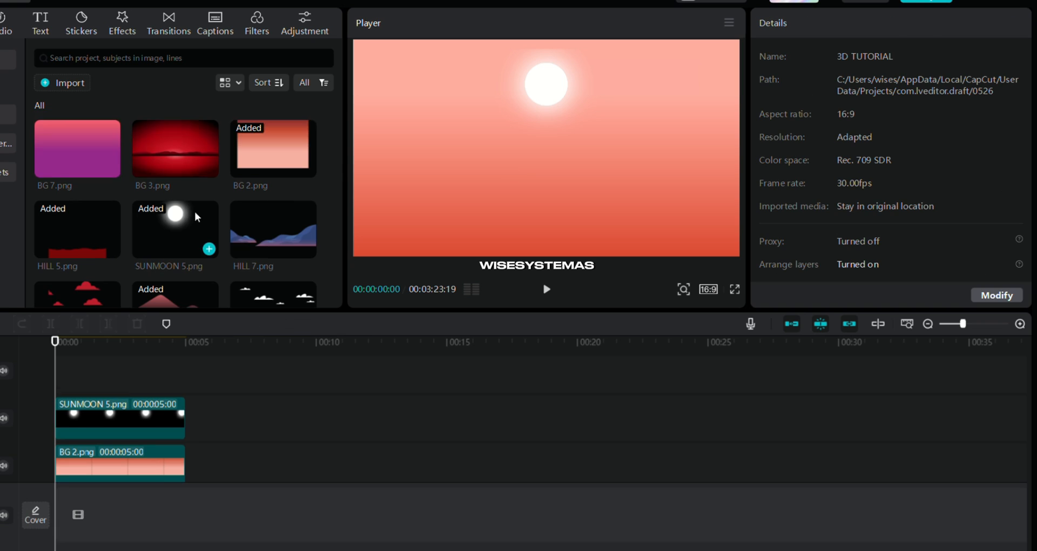
pyautogui.scroll(-2, 189, 215)
pyautogui.moveTo(187, 221); pyautogui.dragTo(57, 390)
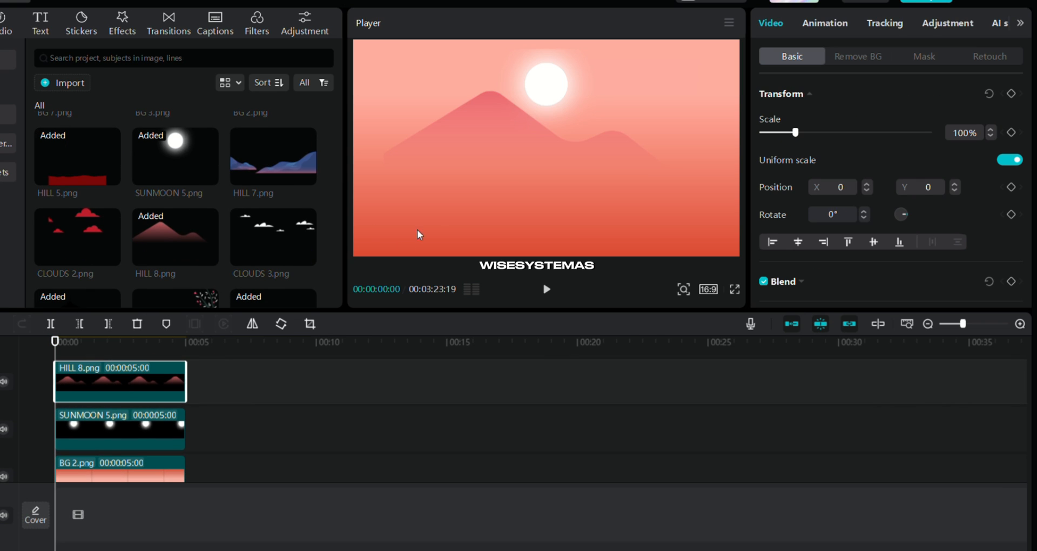
pyautogui.scroll(3, 492, 154)
pyautogui.moveTo(492, 153); pyautogui.dragTo(486, 172)
pyautogui.click(222, 200)
# Step: Layer S2.png above the HILL 8.png clip, scaled to 144% and positioned at X -774, Y -473
pyautogui.scroll(-2, 222, 191)
pyautogui.scroll(1, 222, 190)
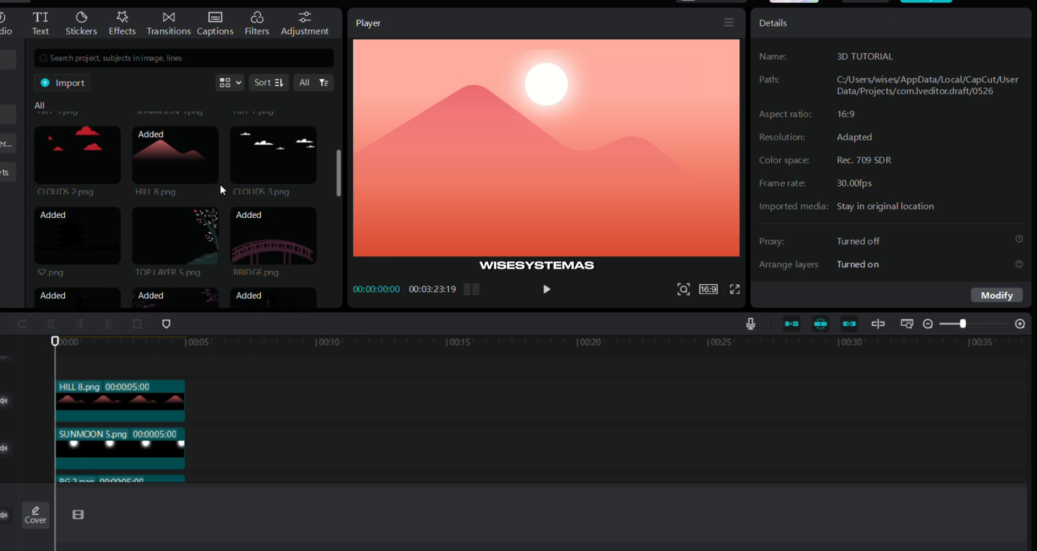
pyautogui.moveTo(81, 240); pyautogui.dragTo(102, 407)
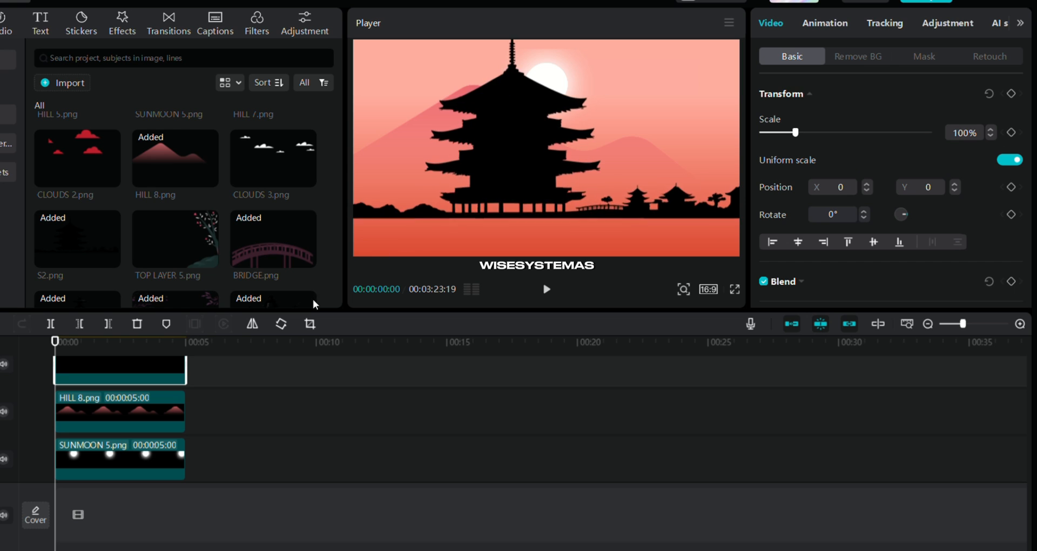
pyautogui.scroll(3, 412, 259)
pyautogui.moveTo(412, 260); pyautogui.dragTo(419, 259)
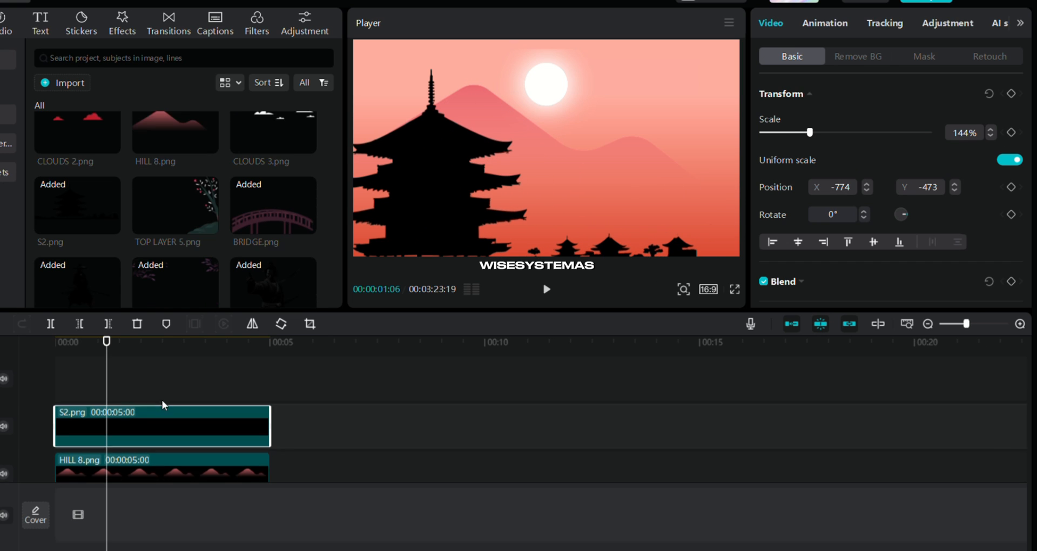
# Step: Layer BRIDGE.png above the S2.png clip, lower its exposure to -42 and position it at X -175, Y -577
pyautogui.scroll(-1, 190, 205)
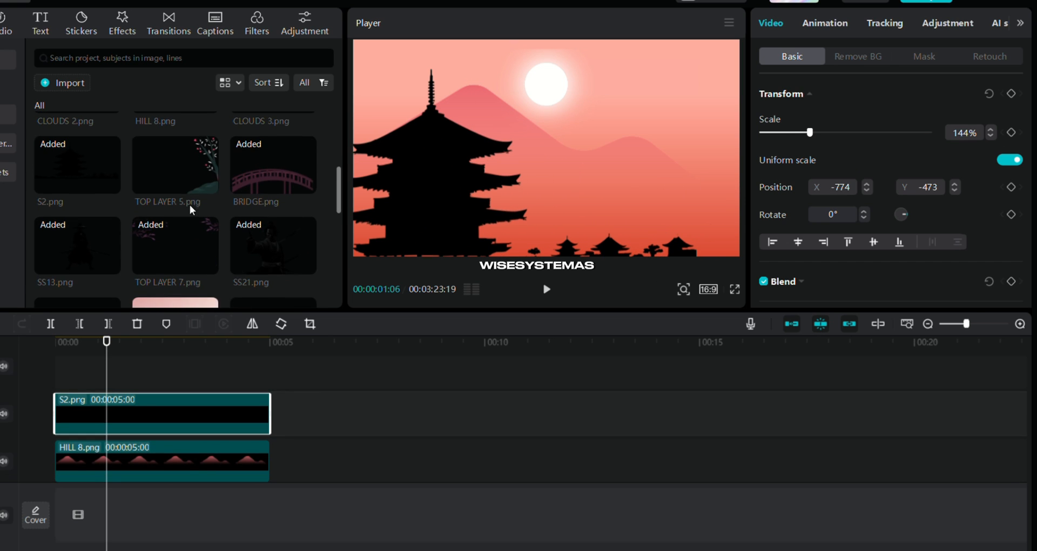
pyautogui.moveTo(273, 170); pyautogui.dragTo(162, 389)
pyautogui.click(947, 23)
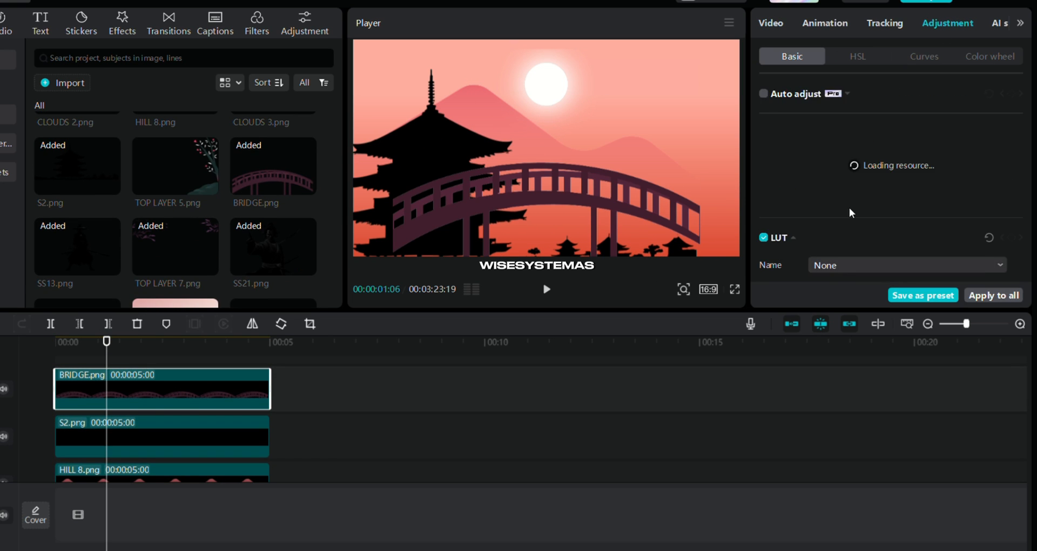
pyautogui.scroll(-6, 849, 208)
pyautogui.moveTo(846, 183); pyautogui.dragTo(776, 184)
pyautogui.moveTo(646, 196); pyautogui.dragTo(628, 252)
# Step: Layer SS13.png above the bridge clip, shrink it and place the figure standing on the bridge
pyautogui.scroll(-1, 173, 260)
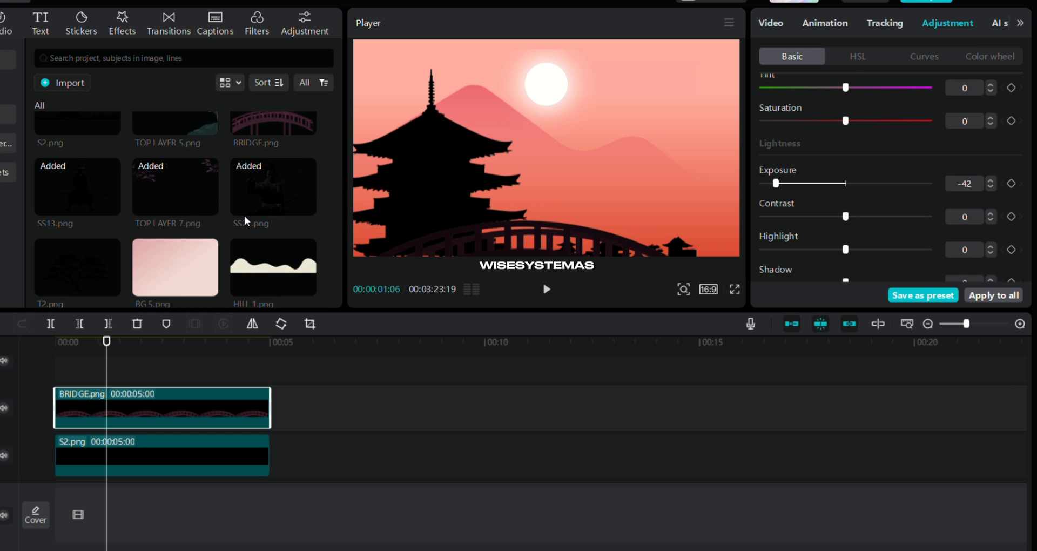
pyautogui.moveTo(108, 206); pyautogui.dragTo(56, 368)
pyautogui.scroll(-5, 511, 142)
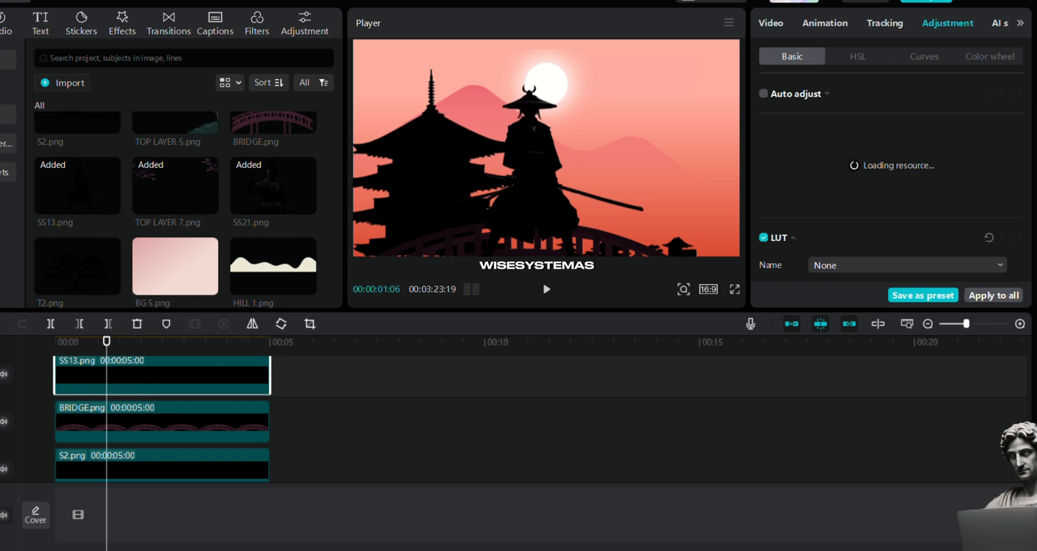
pyautogui.moveTo(555, 160); pyautogui.dragTo(535, 218)
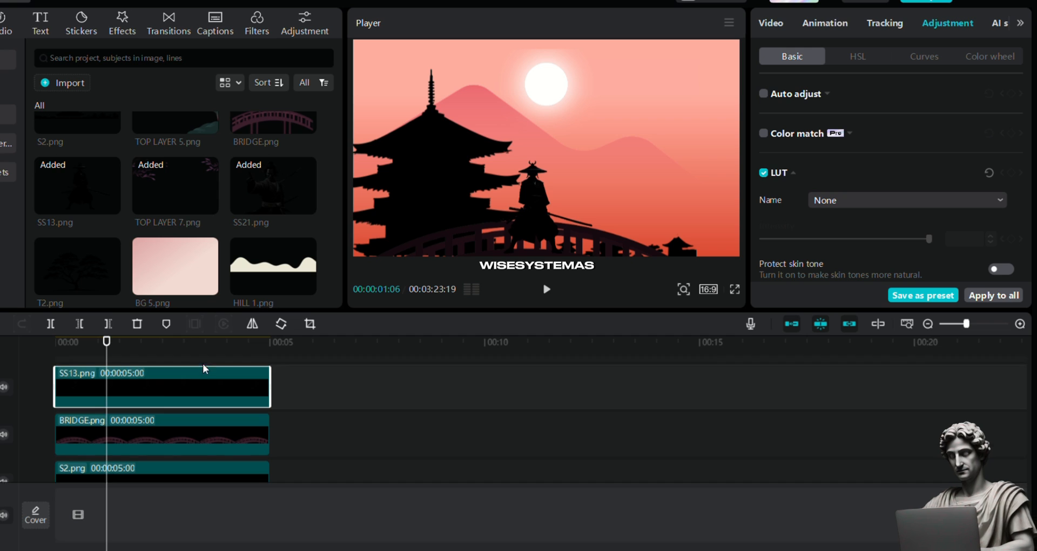
# Step: Stack SS21.png at 103% scale, X 1001, Y -125 and TOP LAYER 7.png at 135% scale, X 0, Y -211 above the SS13.png clip
pyautogui.moveTo(271, 191); pyautogui.dragTo(103, 378)
pyautogui.moveTo(500, 173); pyautogui.dragTo(607, 211)
pyautogui.scroll(1, 225, 410)
pyautogui.moveTo(175, 187); pyautogui.dragTo(167, 368)
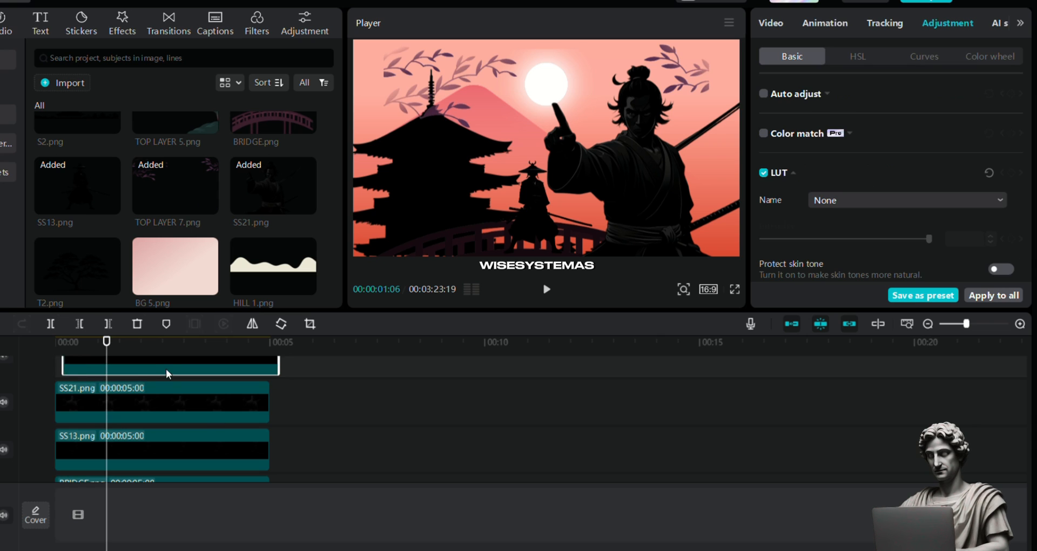
pyautogui.moveTo(460, 176); pyautogui.dragTo(459, 211)
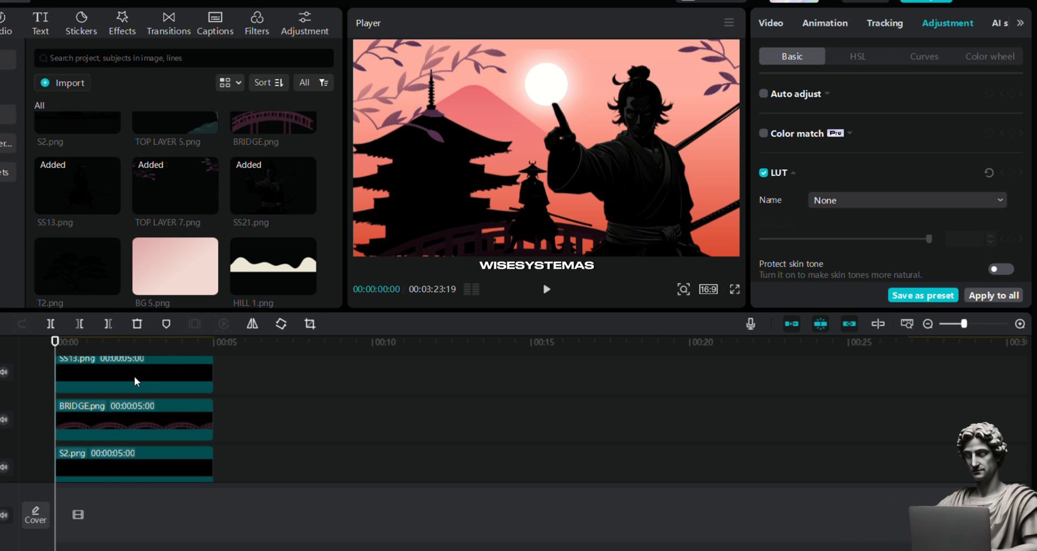
# Step: Select all the layer clips from BG 2.png to TOP LAYER 7.png and extend their duration to 10 seconds
pyautogui.scroll(2, 134, 376)
pyautogui.scroll(2, 134, 376)
pyautogui.moveTo(514, 372); pyautogui.dragTo(362, 543)
pyautogui.moveTo(454, 424); pyautogui.dragTo(780, 425)
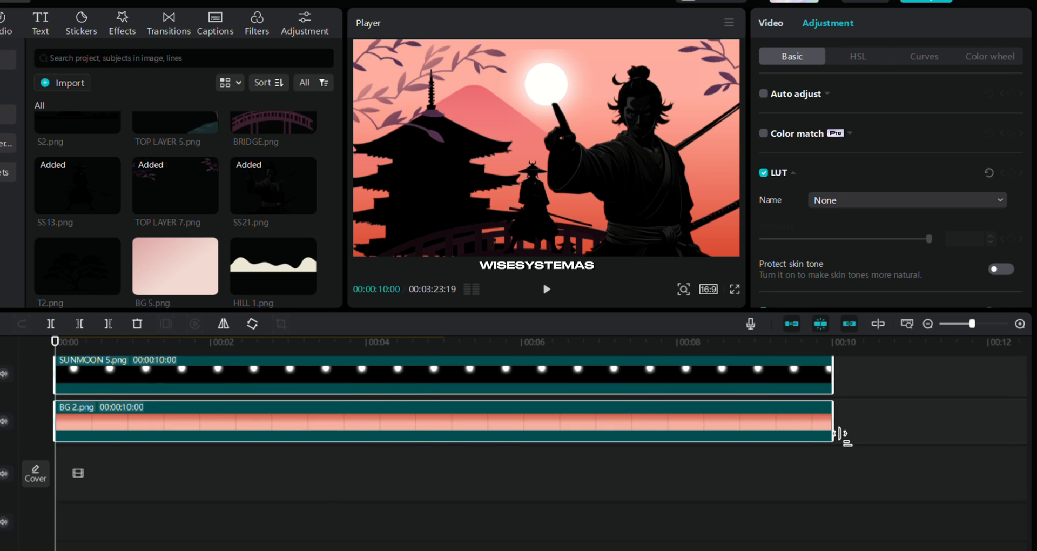
# Step: Add transform keyframes at 00:00:00:00 to the BG 2.png, SUNMOON 5.png and HILL 8.png clips
pyautogui.scroll(2, 171, 476)
pyautogui.scroll(-1, 170, 475)
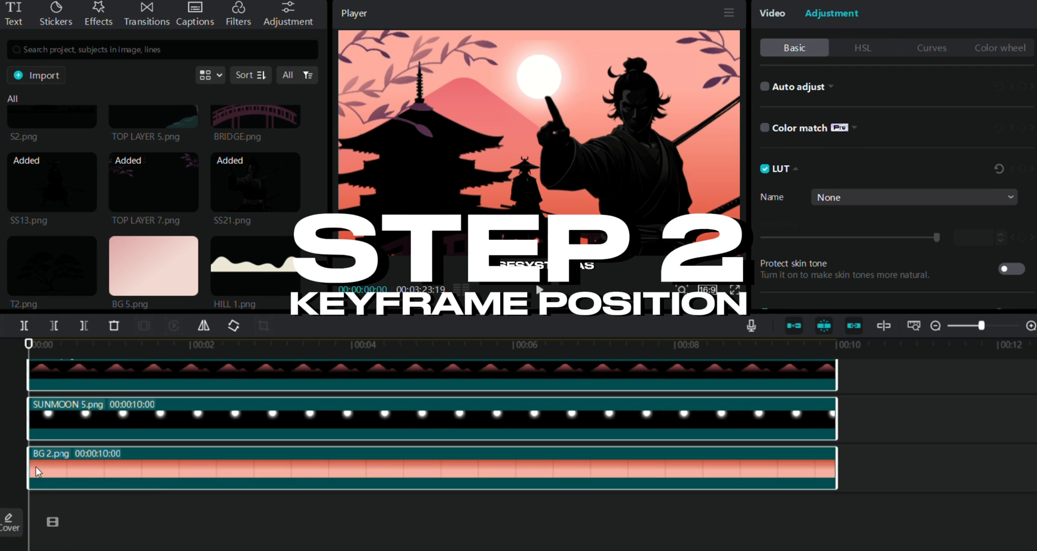
pyautogui.click(35, 467)
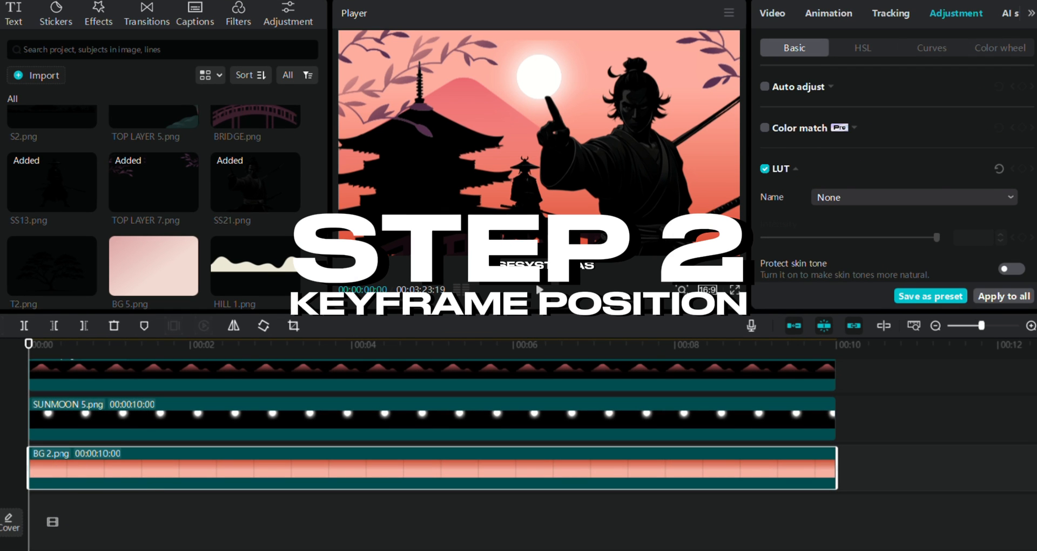
pyautogui.click(774, 14)
pyautogui.click(139, 415)
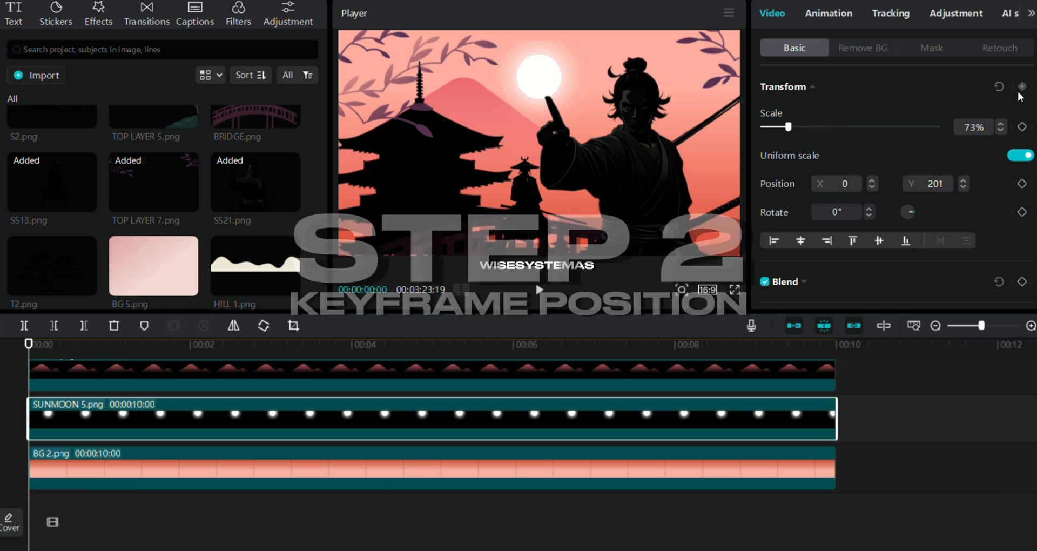
pyautogui.scroll(1, 216, 368)
pyautogui.click(216, 373)
# Step: Add transform keyframes at 00:00:00:00 to the S2.png, BRIDGE.png and SS13.png clips
pyautogui.scroll(1, 234, 377)
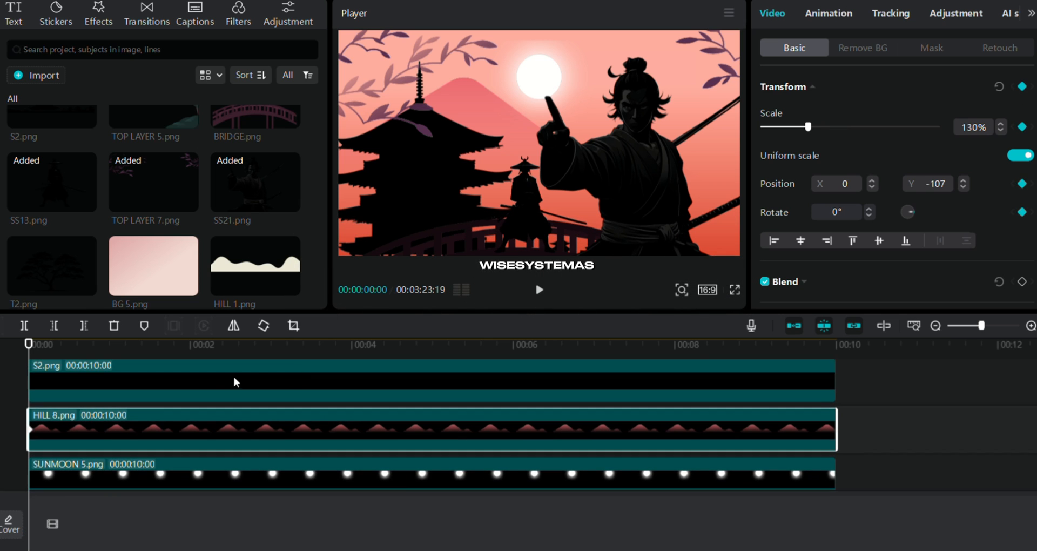
pyautogui.click(234, 377)
pyautogui.scroll(1, 382, 375)
pyautogui.click(382, 375)
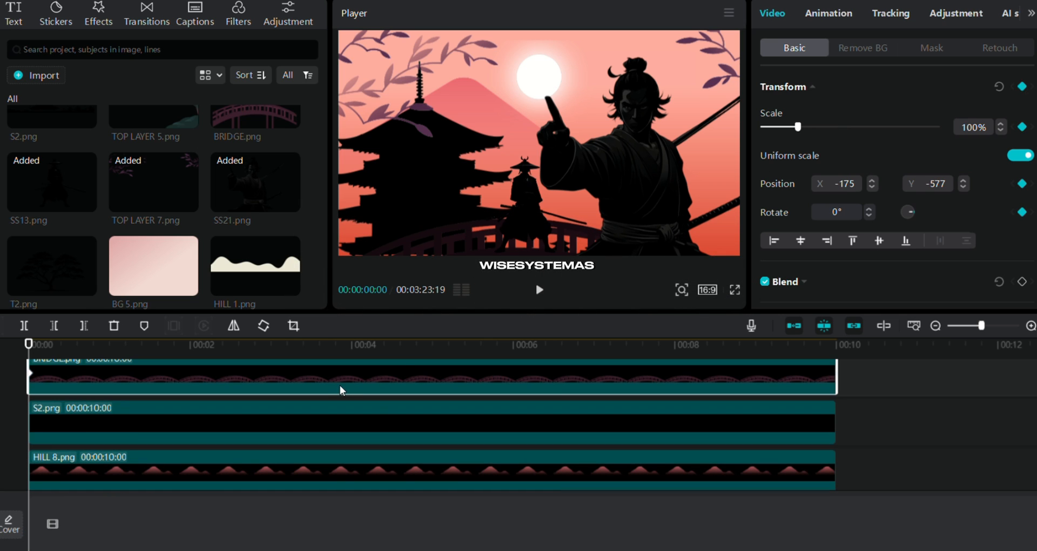
pyautogui.scroll(1, 339, 386)
pyautogui.click(323, 374)
pyautogui.click(1022, 87)
# Step: Add transform keyframes at 00:00:00:00 to the SS21.png and TOP LAYER 7.png clips
pyautogui.scroll(1, 259, 377)
pyautogui.click(258, 379)
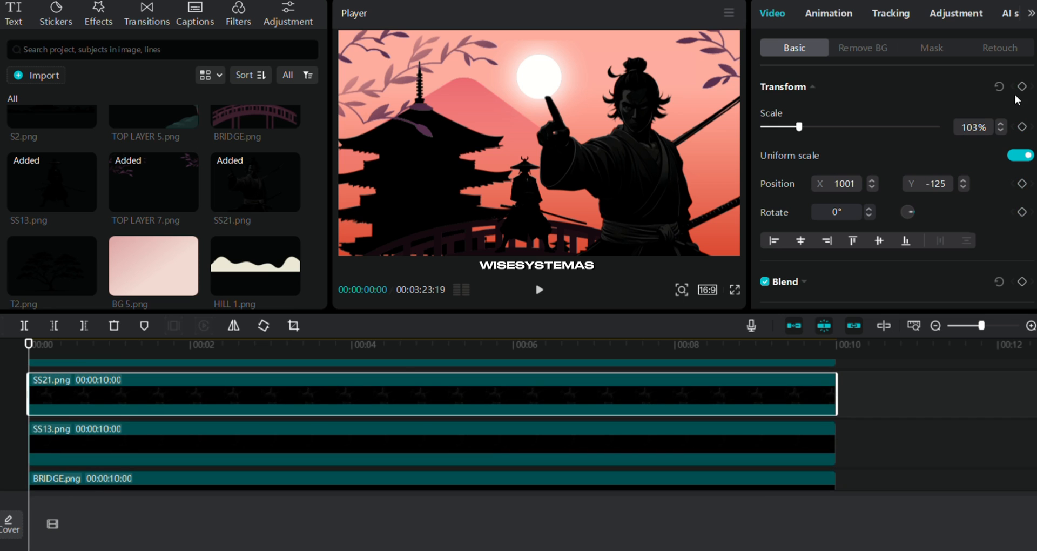
pyautogui.scroll(1, 252, 403)
pyautogui.click(251, 399)
pyautogui.scroll(1, 412, 413)
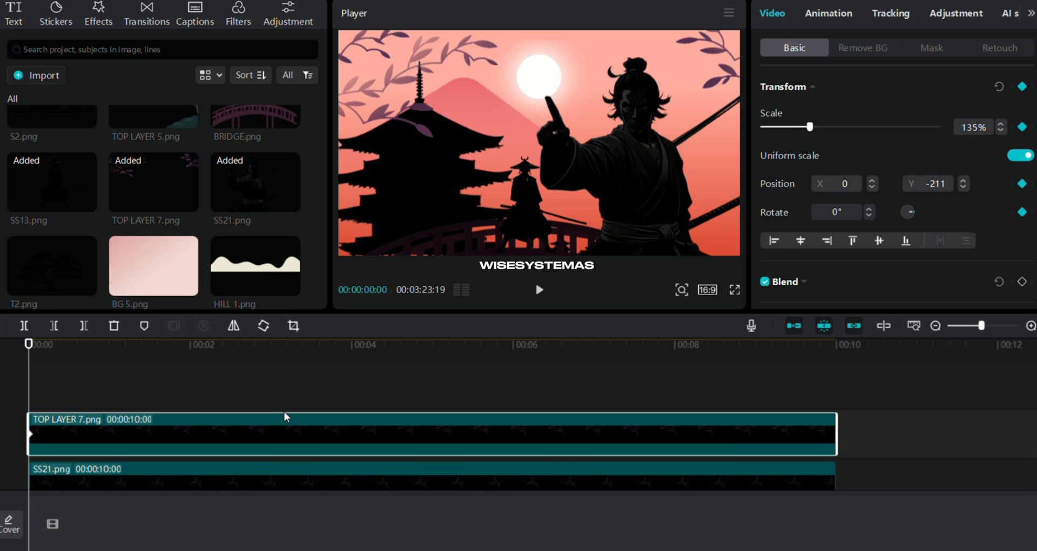
# Step: Duplicate all the layer clips after the originals, starting at about 11 seconds, and combine the copies into a compound clip
pyautogui.scroll(-3, 285, 412)
pyautogui.scroll(-5, 283, 410)
pyautogui.moveTo(322, 471); pyautogui.dragTo(465, 401)
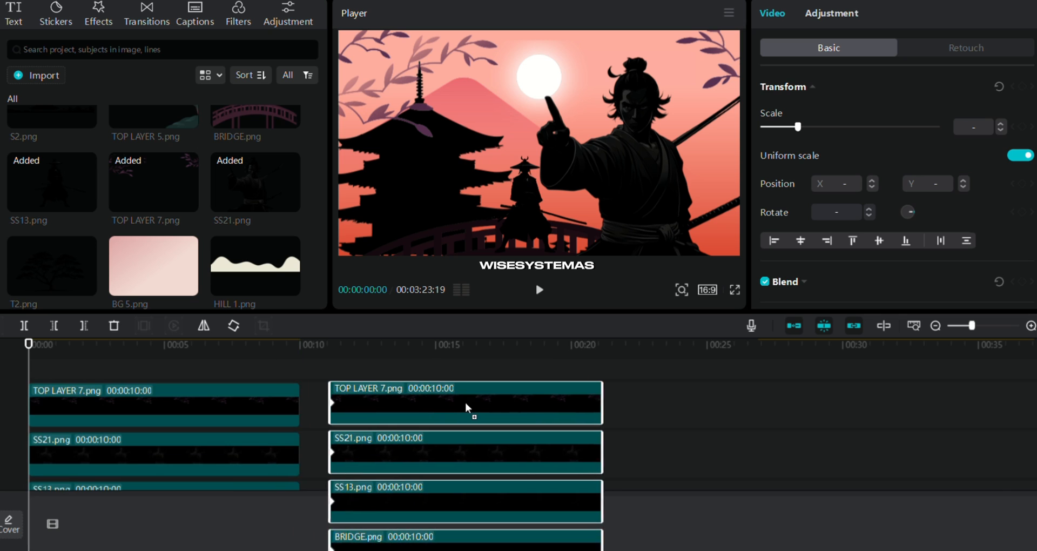
pyautogui.hotkey('alt', 'g')
# Step: Keyframe the compound clip's transform at its start, then at 00:00:13:03 scale it to 168% at X -597, Y -437
pyautogui.click(325, 345)
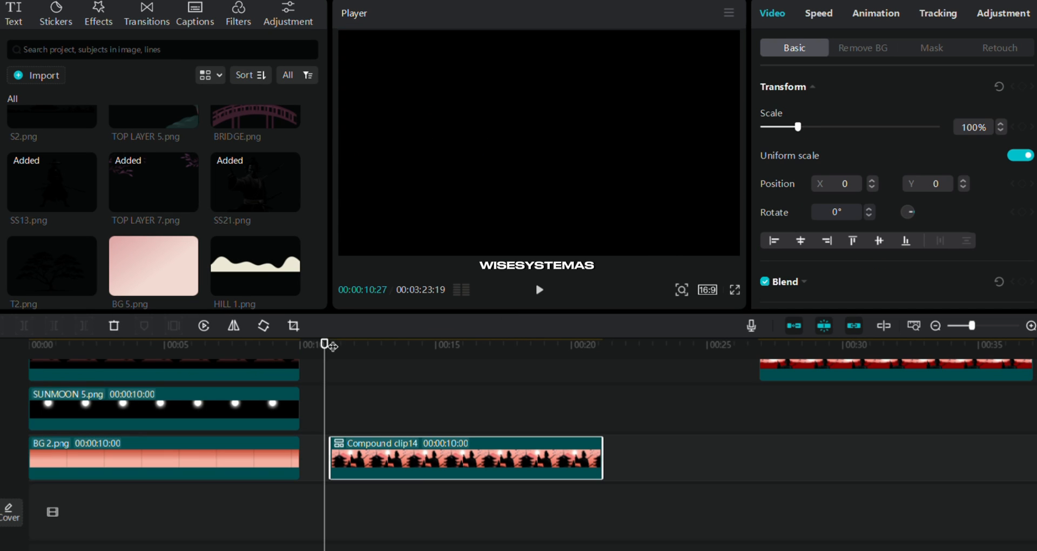
pyautogui.click(330, 346)
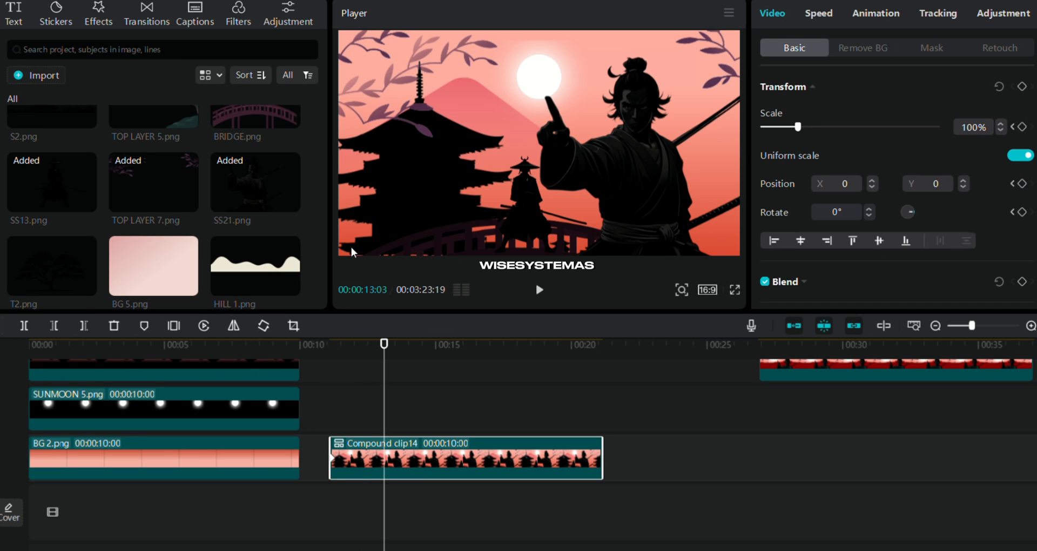
pyautogui.scroll(6, 571, 120)
pyautogui.moveTo(571, 120); pyautogui.dragTo(508, 165)
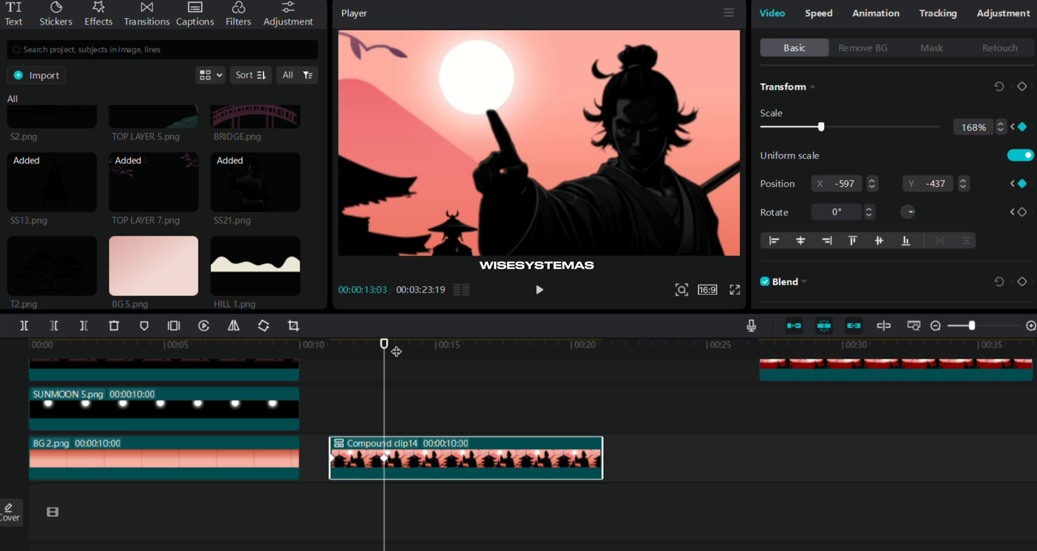
# Step: Add a compound clip keyframe at about 16 seconds with the scale at 337% and the frame repositioned
pyautogui.moveTo(556, 222); pyautogui.dragTo(625, 163)
pyautogui.moveTo(822, 126); pyautogui.dragTo(880, 124)
pyautogui.moveTo(570, 148); pyautogui.dragTo(588, 38)
# Step: At 00:00:18:23, keyframe the compound clip at 457% scale and X -104, Y -2858 to frame the moon
pyautogui.moveTo(537, 336); pyautogui.dragTo(539, 338)
pyautogui.moveTo(530, 165); pyautogui.dragTo(541, 476)
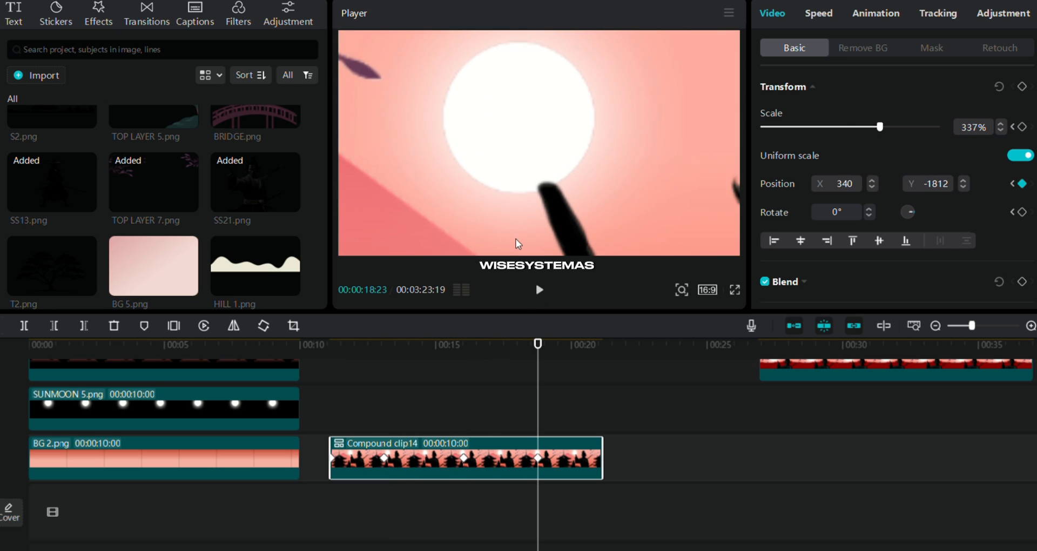
pyautogui.moveTo(881, 129); pyautogui.dragTo(922, 128)
pyautogui.moveTo(699, 117); pyautogui.dragTo(707, 214)
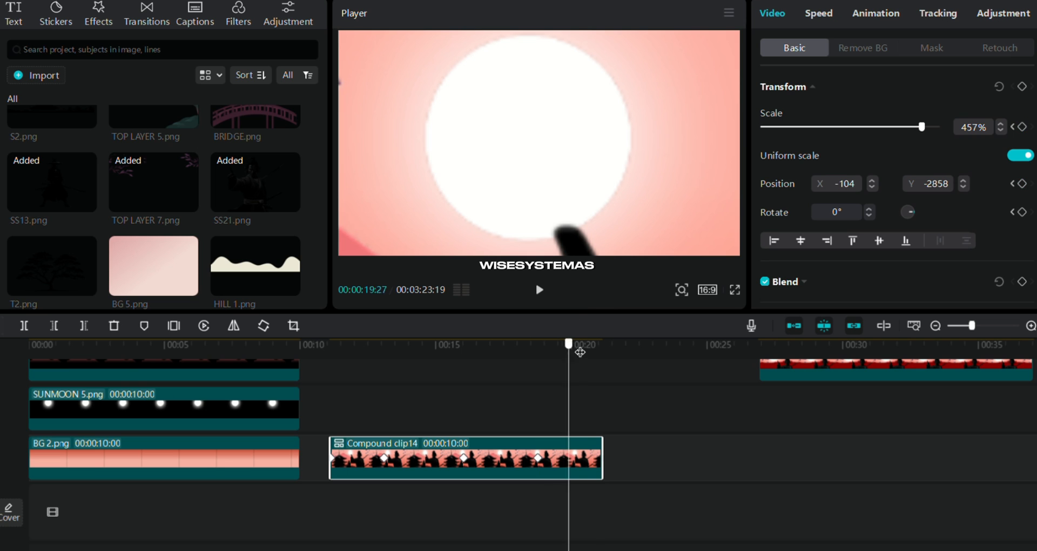
# Step: Copy the compound clip's first keyframe and paste it at the end of the clip
pyautogui.click(335, 460)
pyautogui.hotkey('ctrl', 'c')
pyautogui.click(585, 499)
pyautogui.click(585, 465)
pyautogui.hotkey('ctrl', 'v')
pyautogui.moveTo(585, 458); pyautogui.dragTo(601, 458)
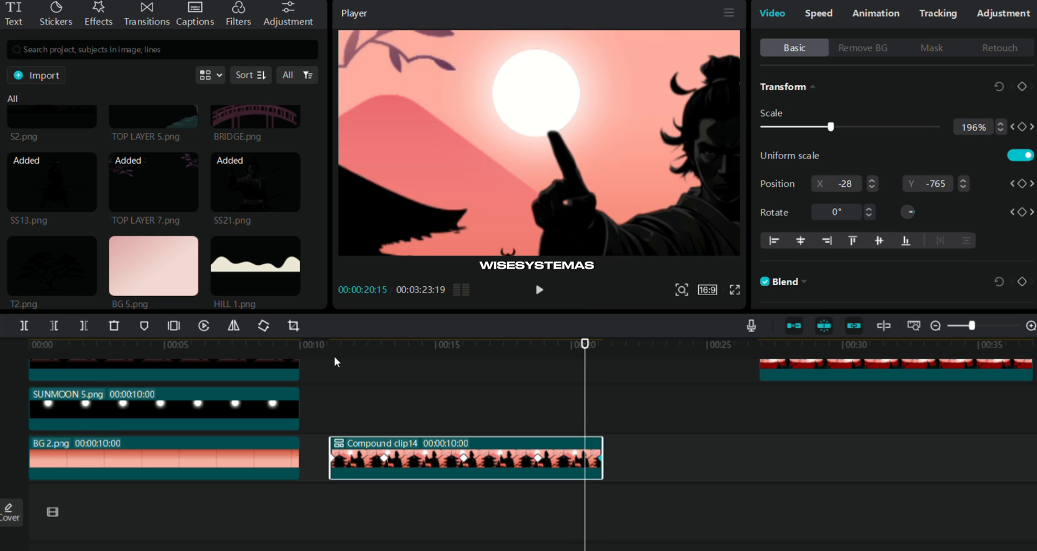
# Step: Play the compound clip's camera movement from its beginning, then check the starting keyframes on the original layer clips
pyautogui.click(336, 346)
pyautogui.press('space')
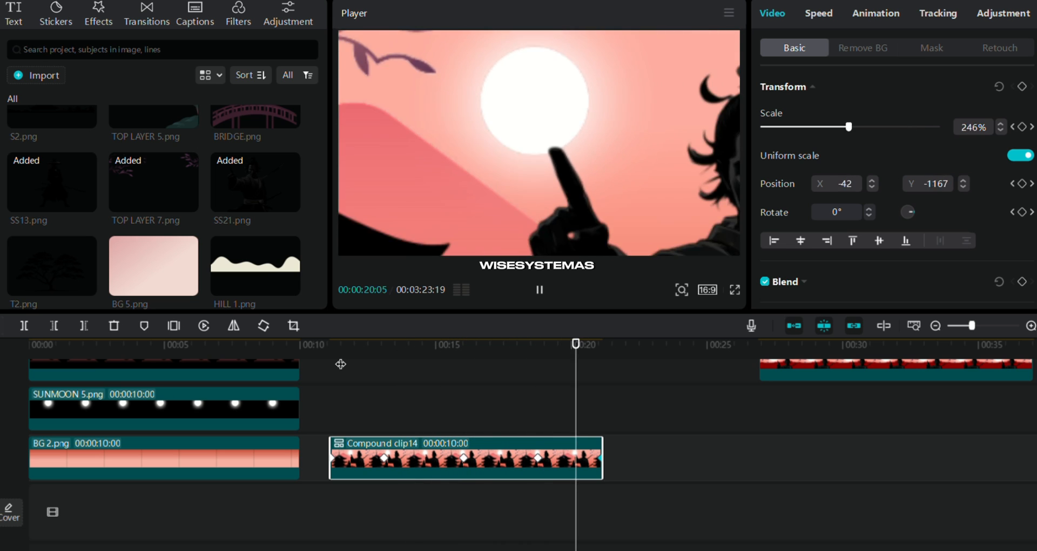
pyautogui.click(338, 391)
pyautogui.scroll(1, 341, 392)
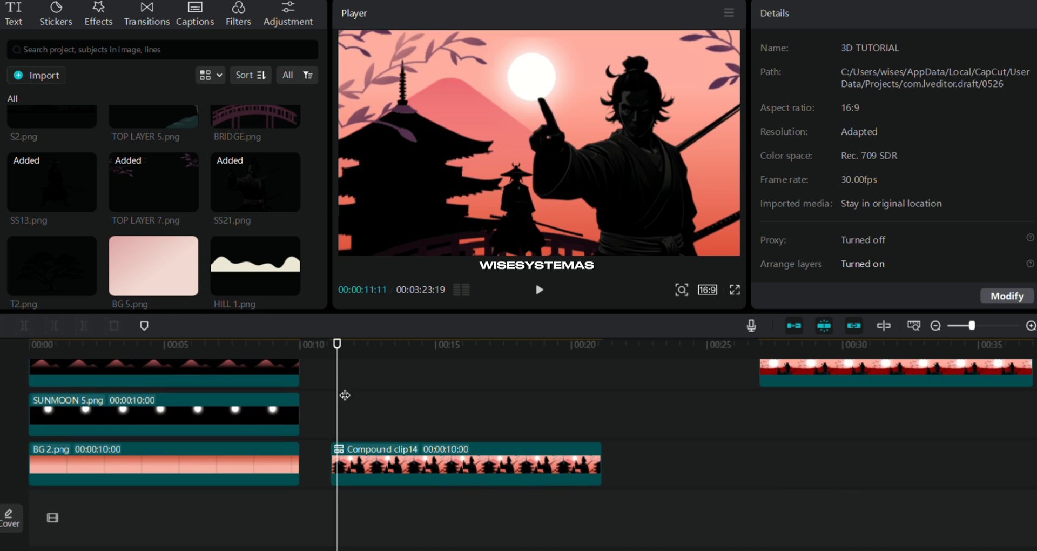
pyautogui.moveTo(338, 345); pyautogui.dragTo(29, 345)
pyautogui.click(56, 449)
pyautogui.click(55, 429)
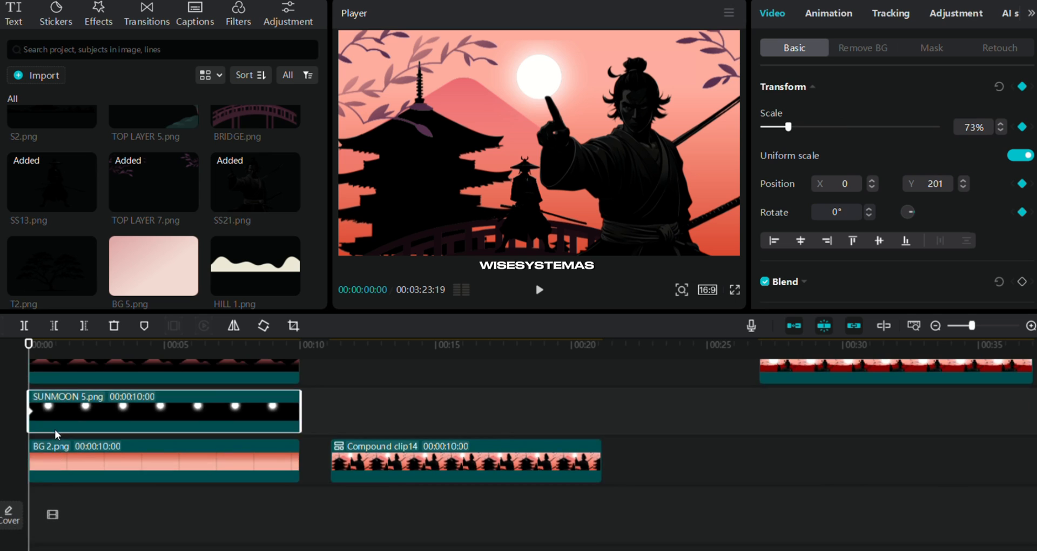
pyautogui.scroll(5, 54, 424)
pyautogui.click(48, 410)
pyautogui.scroll(1, 49, 410)
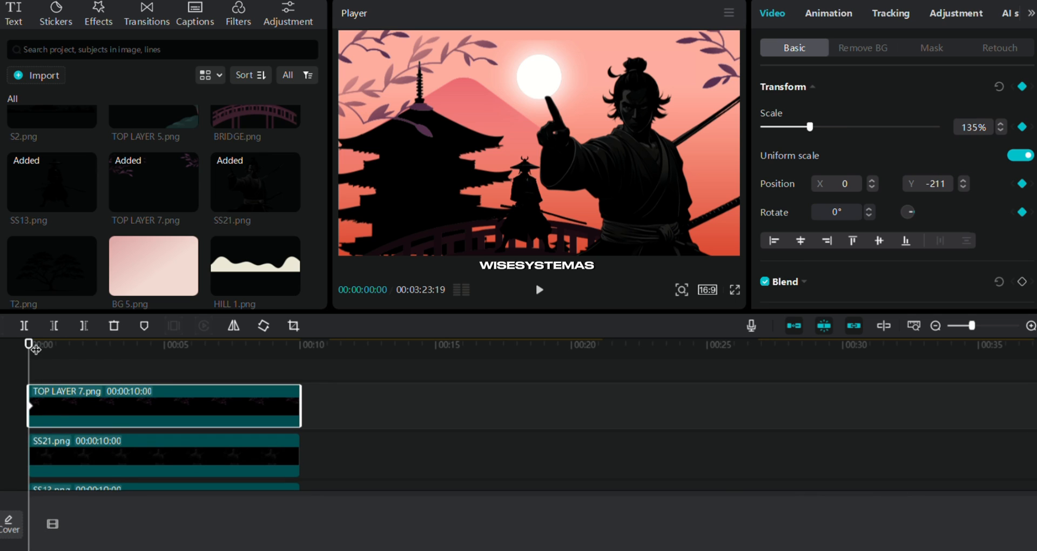
# Step: At 00:00:03:04, scale the SS21.png clip to 185% to add a second keyframe
pyautogui.click(129, 357)
pyautogui.scroll(-1, 122, 368)
pyautogui.click(113, 417)
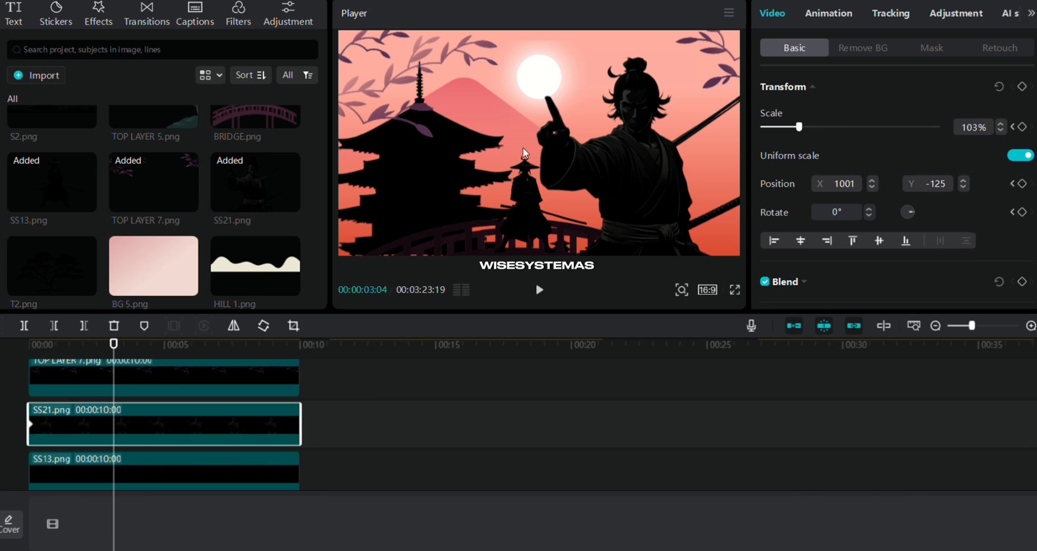
pyautogui.scroll(10, 616, 183)
pyautogui.moveTo(615, 183); pyautogui.dragTo(628, 239)
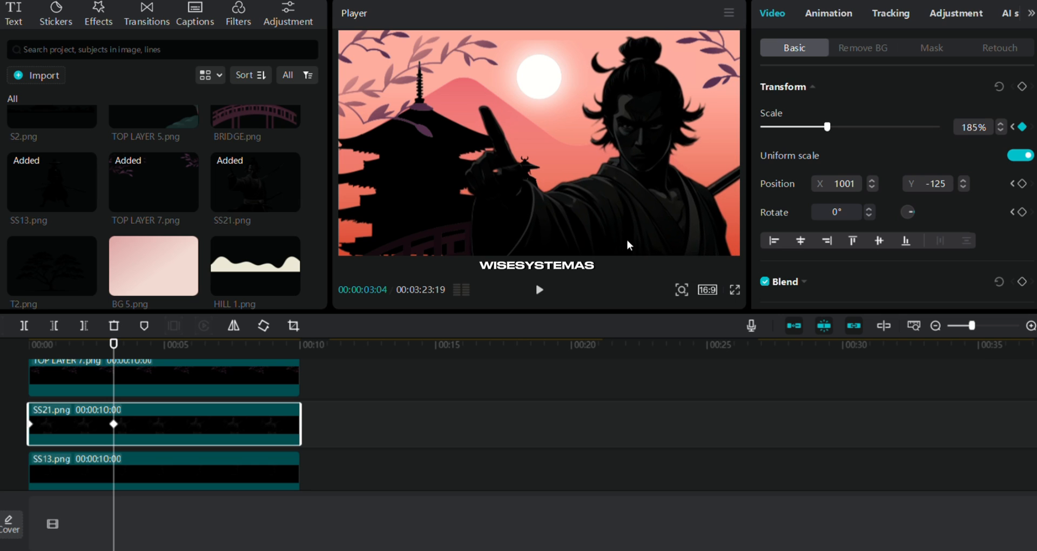
# Step: At 00:00:03:04, keyframe the TOP LAYER 7.png clip at 210% scale and position X -200, Y -433
pyautogui.scroll(1, 173, 415)
pyautogui.click(832, 127)
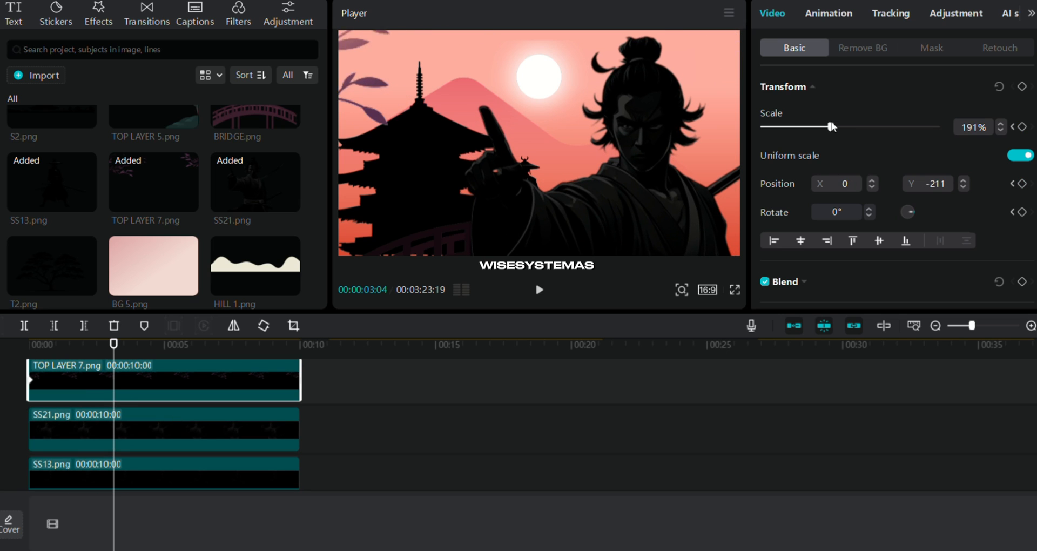
pyautogui.scroll(-3, 181, 393)
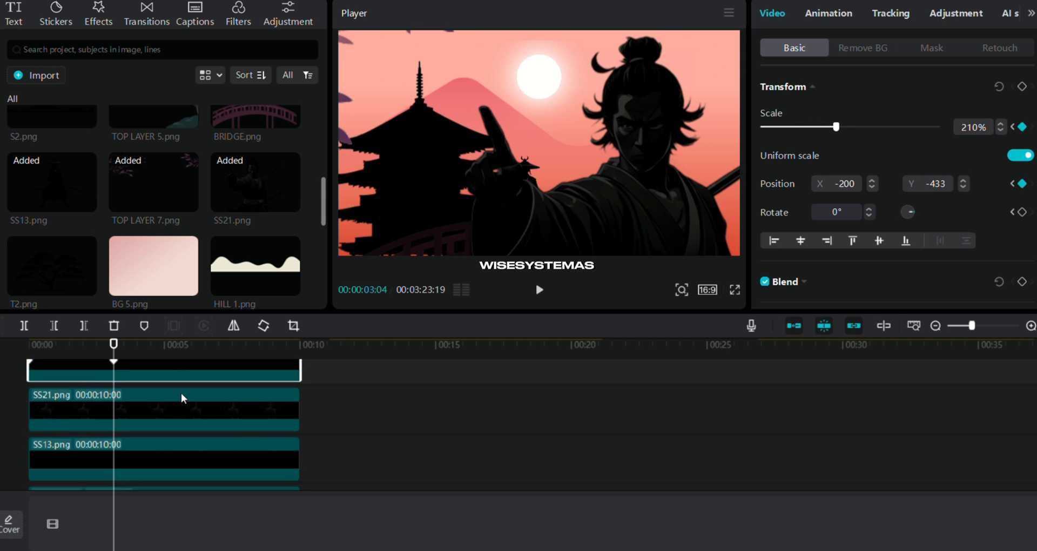
# Step: At 00:00:03:04, keyframe SS13.png at 89% scale, X -290, Y -1017, and BRIDGE.png at 124% scale, X -204, Y -824
pyautogui.click(134, 433)
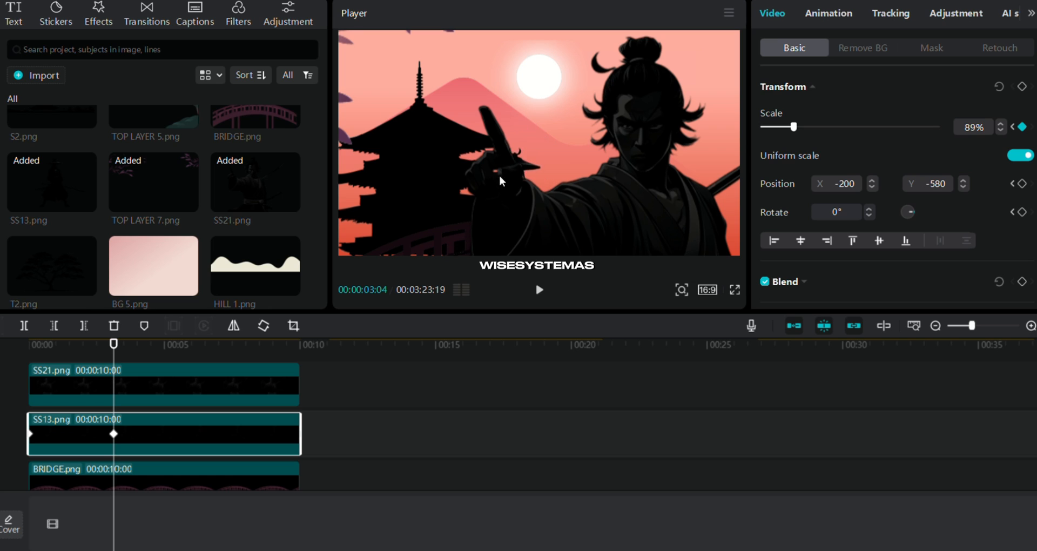
pyautogui.moveTo(500, 181); pyautogui.dragTo(505, 194)
pyautogui.scroll(-1, 190, 452)
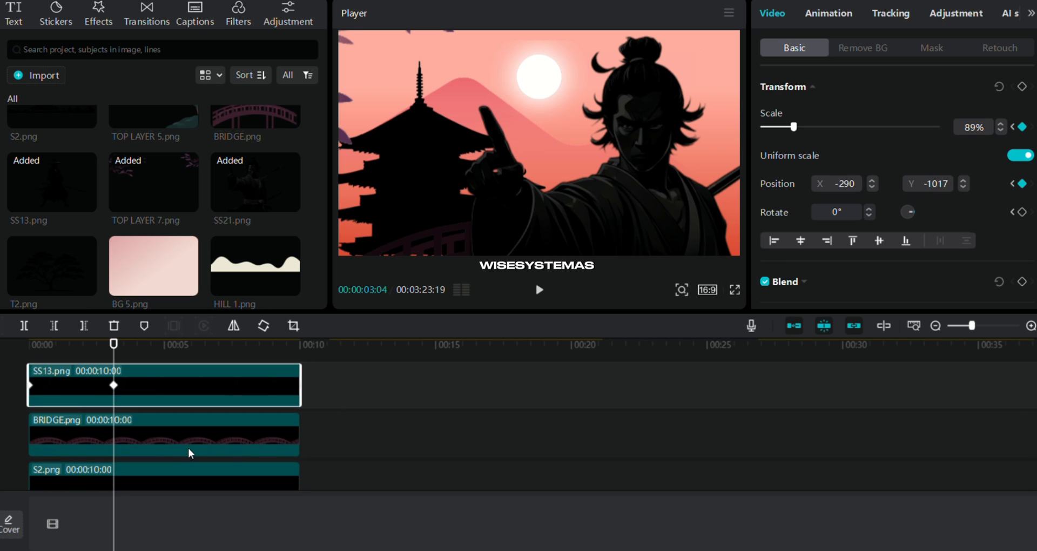
pyautogui.click(191, 453)
pyautogui.scroll(-1, 144, 454)
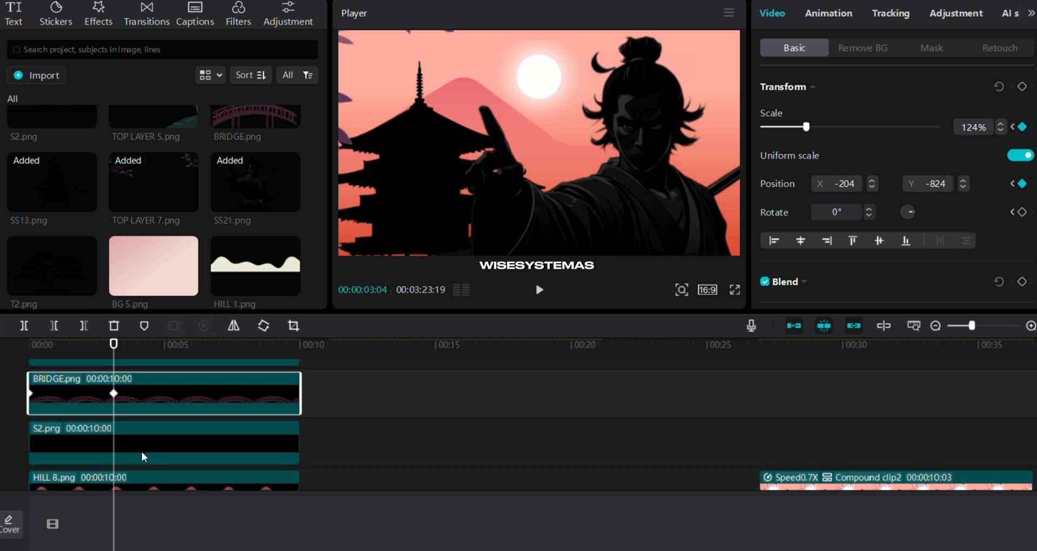
# Step: At 00:00:03:04, keyframe the S2.png pagoda clip at 202% scale and position X -1189, Y -437
pyautogui.click(144, 454)
pyautogui.moveTo(817, 127); pyautogui.dragTo(833, 128)
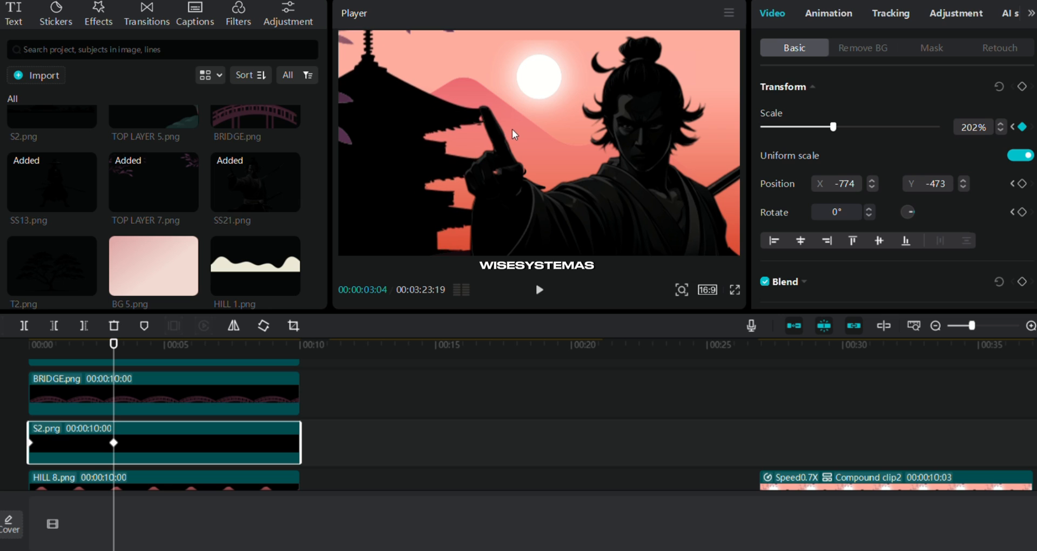
pyautogui.moveTo(512, 129); pyautogui.dragTo(506, 131)
# Step: At 00:00:03:04, enlarge the HILL 8.png clip and keyframe SUNMOON 5.png at 94% scale and position X 0, Y 150
pyautogui.scroll(-1, 145, 435)
pyautogui.click(144, 435)
pyautogui.moveTo(809, 128)
pyautogui.mouseDown()
pyautogui.moveTo(836, 128)
pyautogui.moveTo(803, 128)
pyautogui.mouseUp()
pyautogui.scroll(-1, 172, 452)
pyautogui.scroll(-3, 162, 443)
pyautogui.click(162, 454)
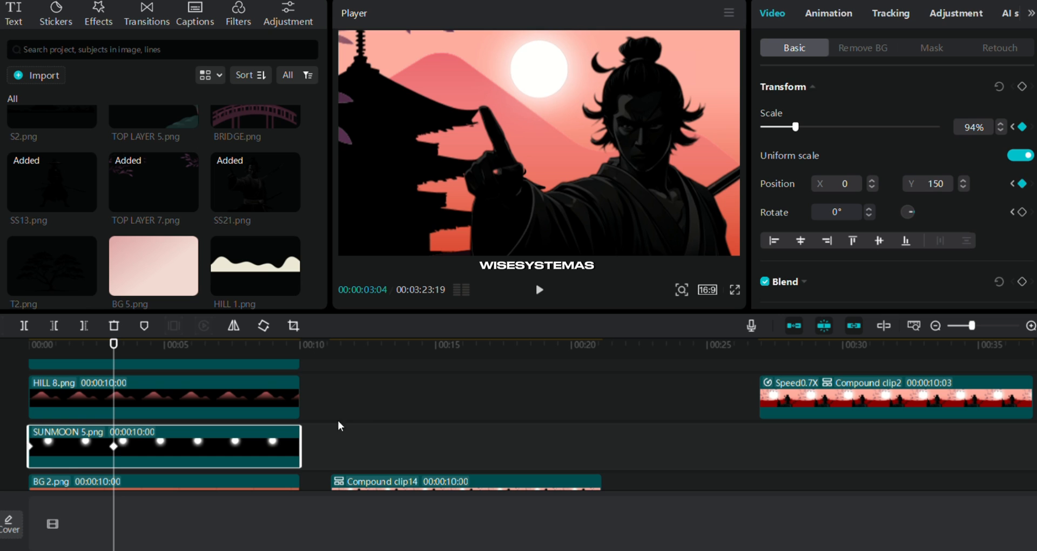
# Step: At 00:00:05:10, keyframe SS21.png at 283% scale and X 2886, Y -3026, moving the pointing samurai out of frame
pyautogui.moveTo(113, 354)
pyautogui.mouseDown()
pyautogui.moveTo(51, 354)
pyautogui.moveTo(126, 354)
pyautogui.mouseUp()
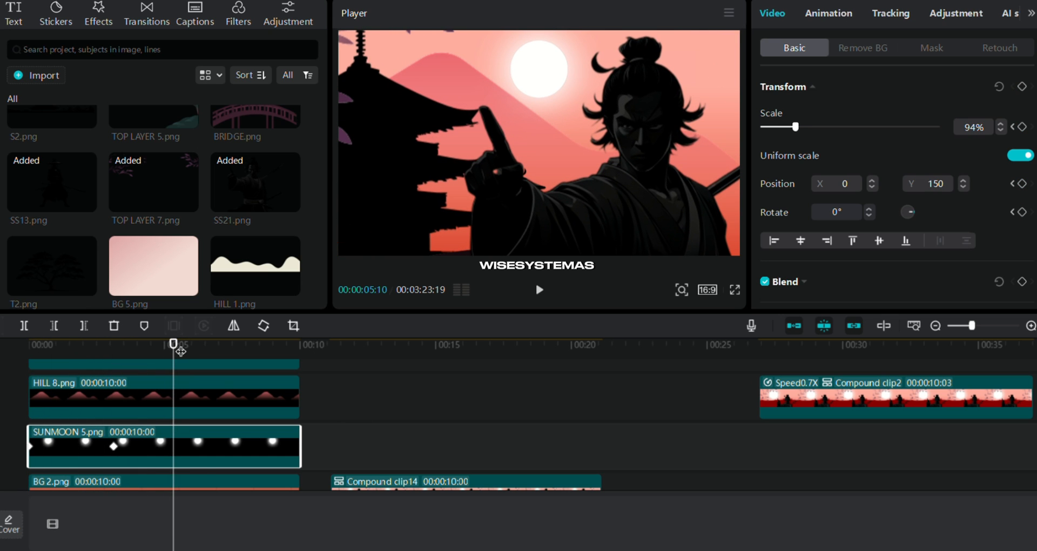
pyautogui.scroll(-8, 203, 465)
pyautogui.click(174, 414)
pyautogui.scroll(-4, 174, 414)
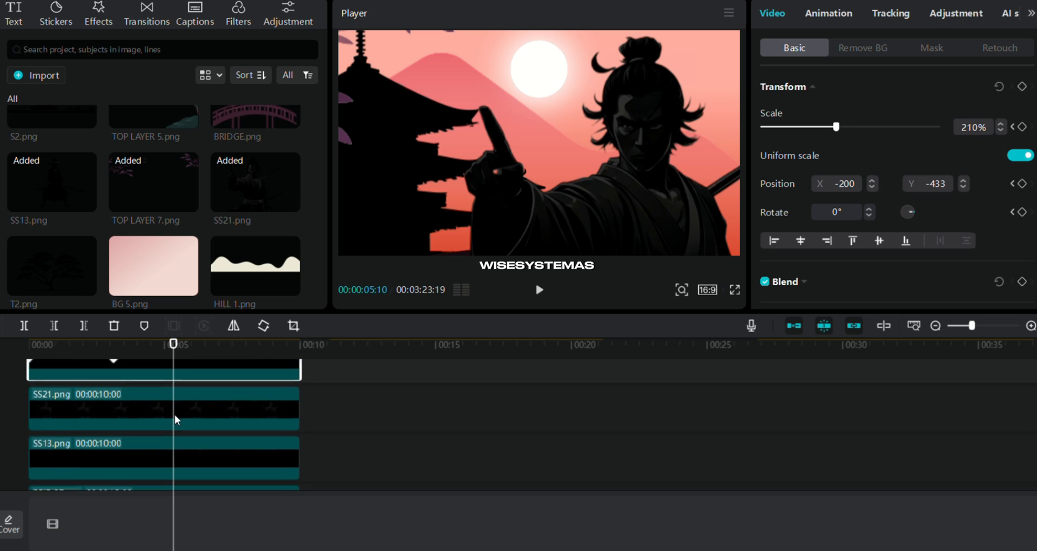
pyautogui.click(176, 394)
pyautogui.moveTo(827, 127); pyautogui.dragTo(861, 128)
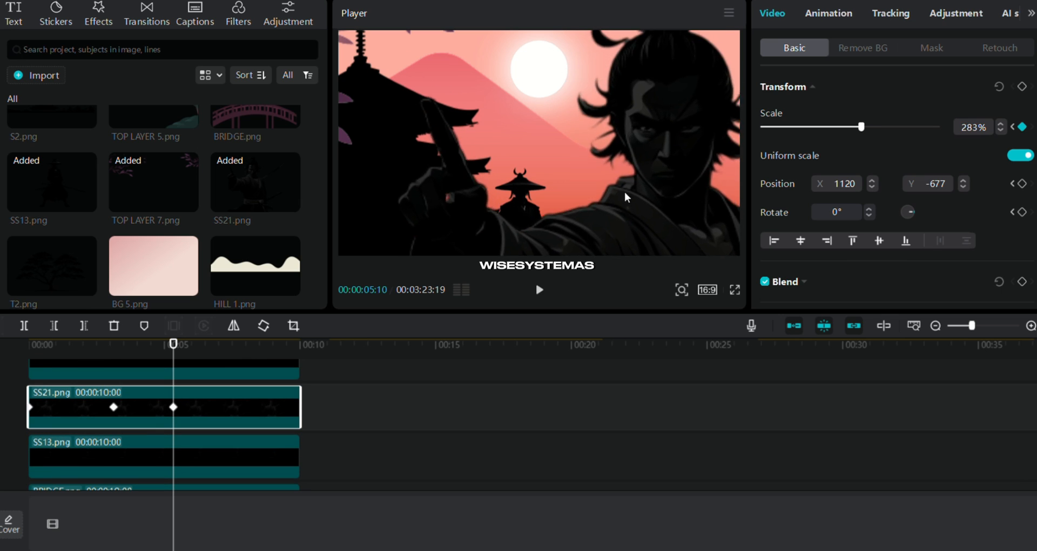
pyautogui.moveTo(624, 192); pyautogui.dragTo(738, 271)
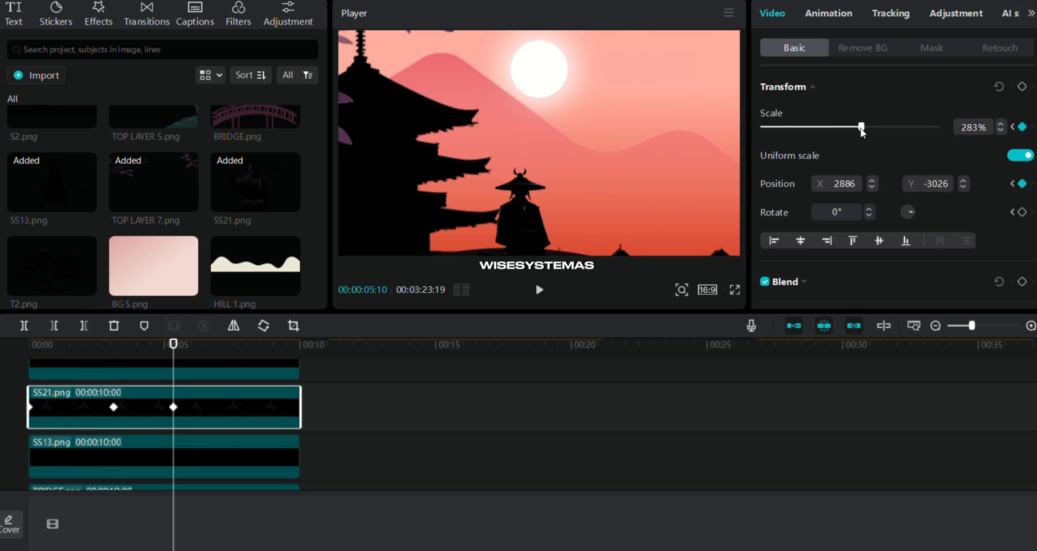
# Step: At 00:00:05:10, keyframe SS13.png at 140% scale, X -165, Y -827, and BRIDGE.png at 145% scale, X 0, Y -691
pyautogui.scroll(-2, 162, 396)
pyautogui.click(162, 435)
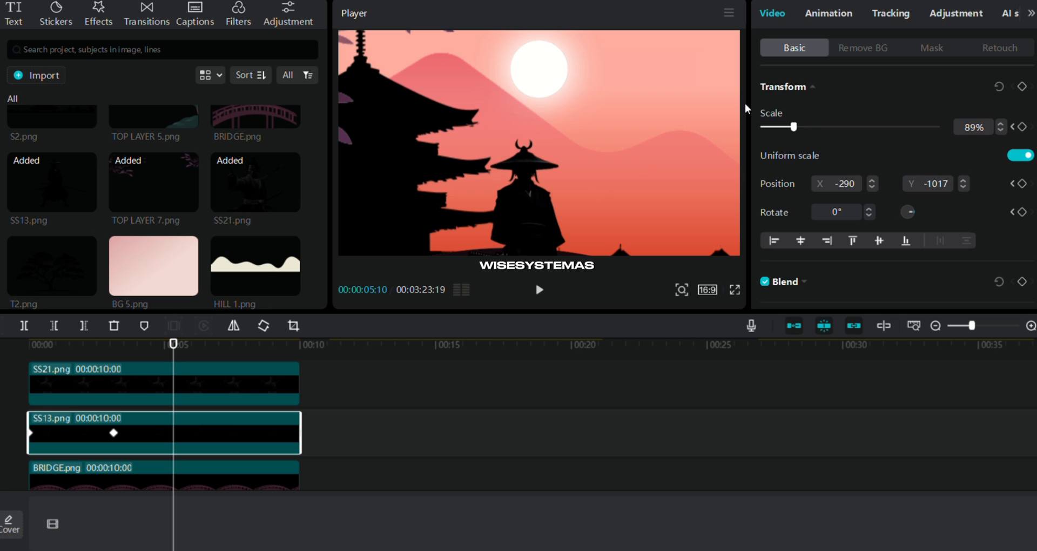
pyautogui.moveTo(794, 127); pyautogui.dragTo(812, 127)
pyautogui.moveTo(552, 153); pyautogui.dragTo(549, 163)
pyautogui.scroll(-2, 136, 452)
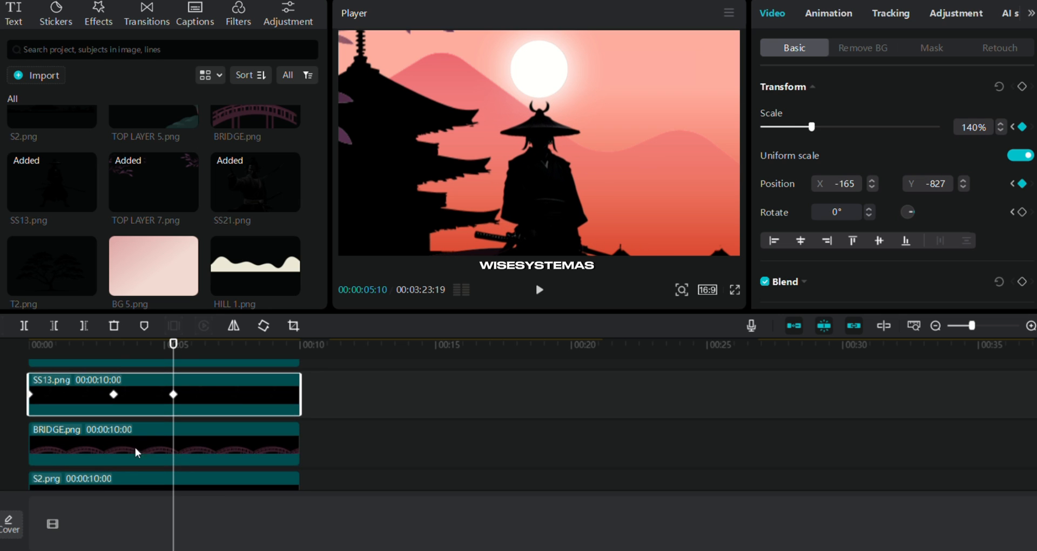
pyautogui.click(135, 453)
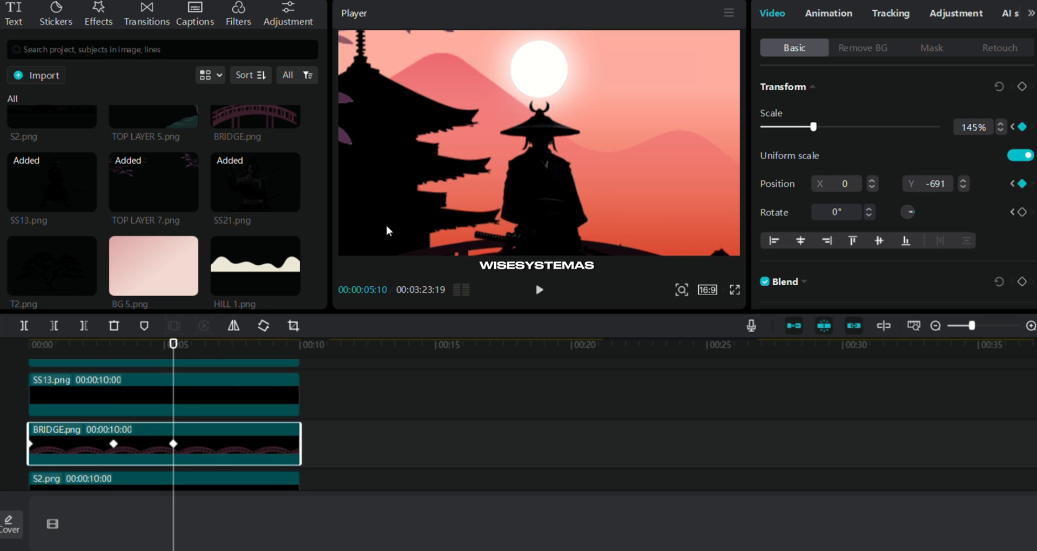
# Step: At 00:00:05:10, scale the S2.png pagoda clip to 260% and shift it slightly left and down in the frame
pyautogui.scroll(-1, 145, 452)
pyautogui.click(146, 451)
pyautogui.moveTo(833, 127); pyautogui.dragTo(854, 127)
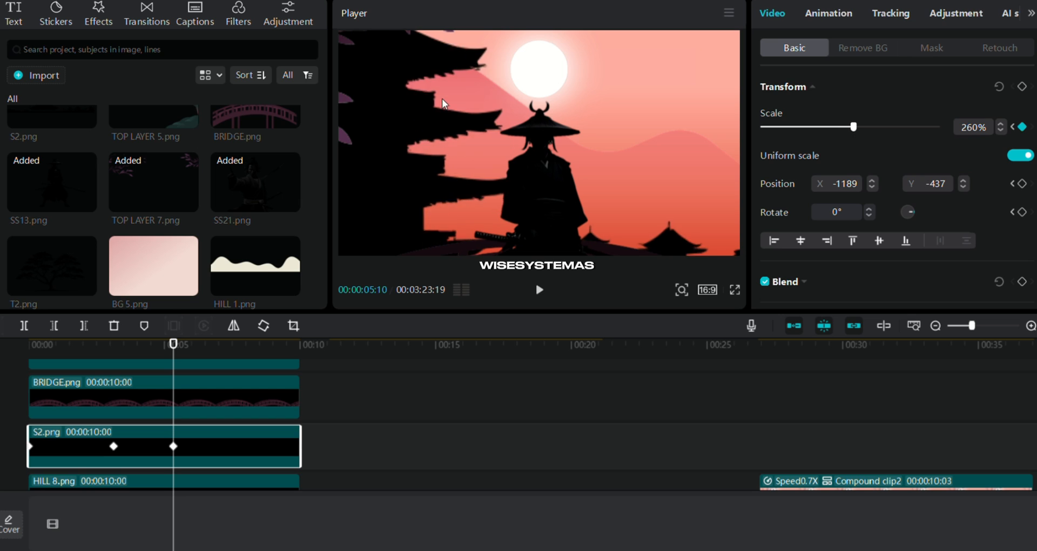
pyautogui.moveTo(440, 117); pyautogui.dragTo(427, 123)
# Step: At 00:00:05:10, keyframe HILL 8.png at 284% scale and X 0, Y -294, and scale SUNMOON 5.png to 161%
pyautogui.scroll(-1, 215, 448)
pyautogui.click(215, 448)
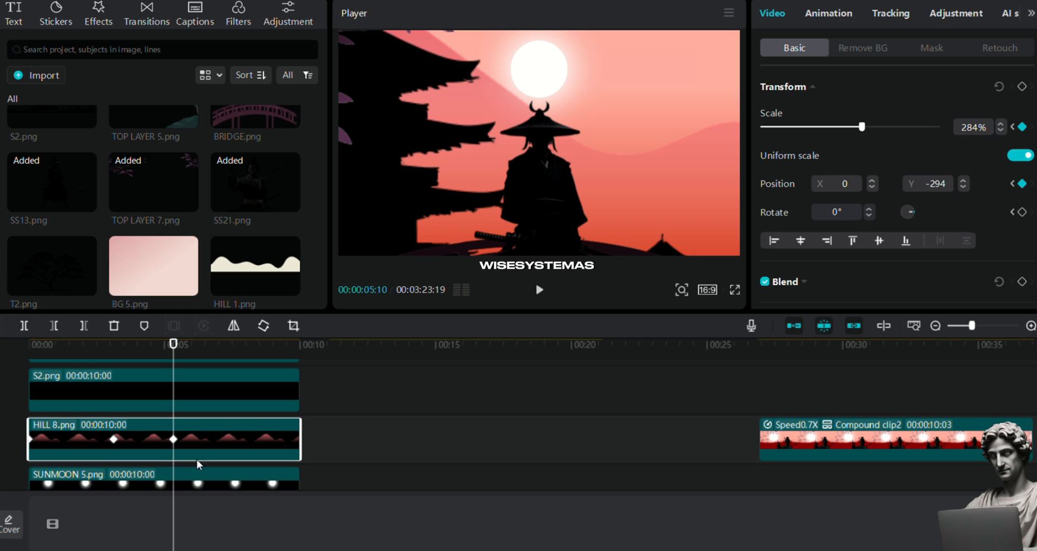
pyautogui.scroll(-1, 197, 460)
pyautogui.click(180, 447)
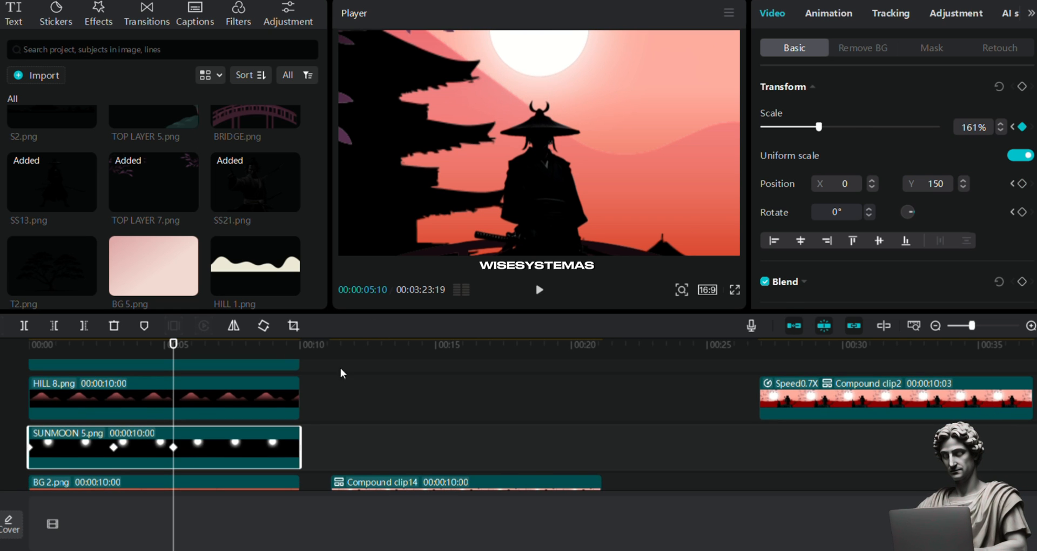
# Step: Add the missing keyframe to TOP LAYER 7.png at 00:00:05:10 by scaling the clip to 288%
pyautogui.scroll(-1, 340, 368)
pyautogui.click(178, 445)
pyautogui.click(166, 346)
pyautogui.moveTo(167, 346); pyautogui.dragTo(226, 356)
pyautogui.scroll(5, 251, 429)
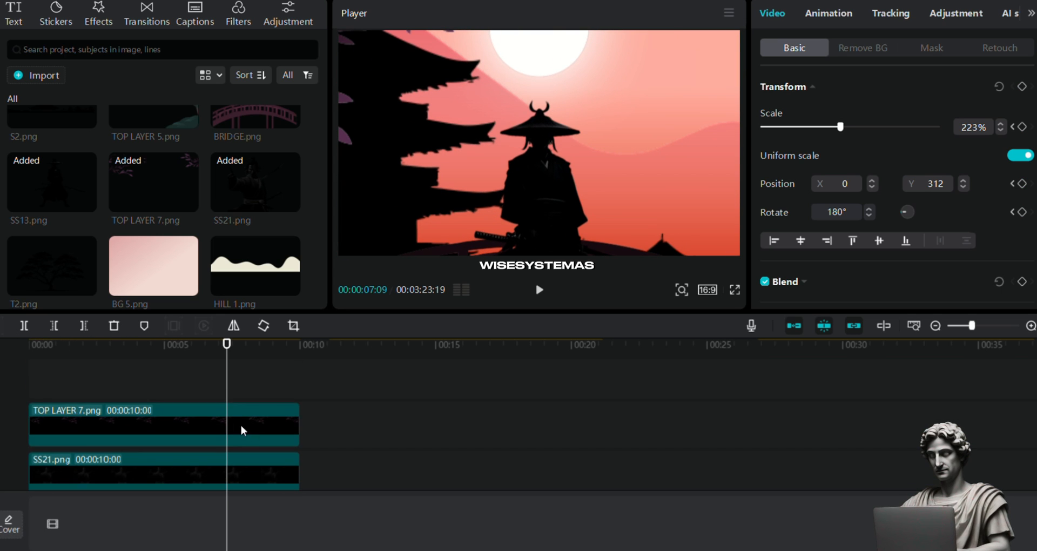
pyautogui.click(235, 424)
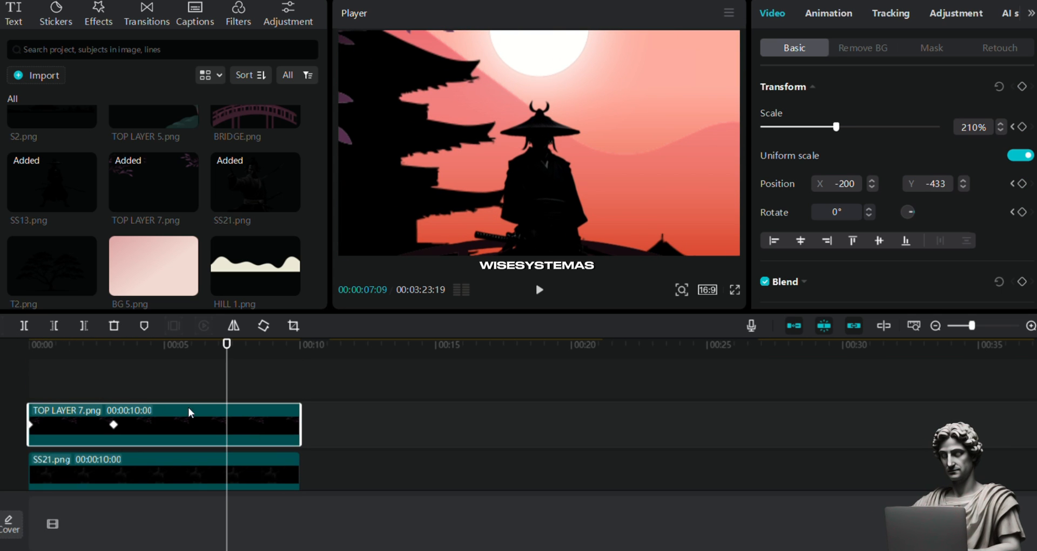
pyautogui.scroll(-1, 184, 416)
pyautogui.click(172, 437)
pyautogui.click(173, 439)
pyautogui.click(200, 392)
pyautogui.moveTo(836, 127); pyautogui.dragTo(864, 127)
# Step: At 00:00:07:17, keyframe TOP LAYER 7.png at position X -322, Y -831, and SS21.png at X 3145, Y -3728
pyautogui.moveTo(182, 352); pyautogui.dragTo(247, 354)
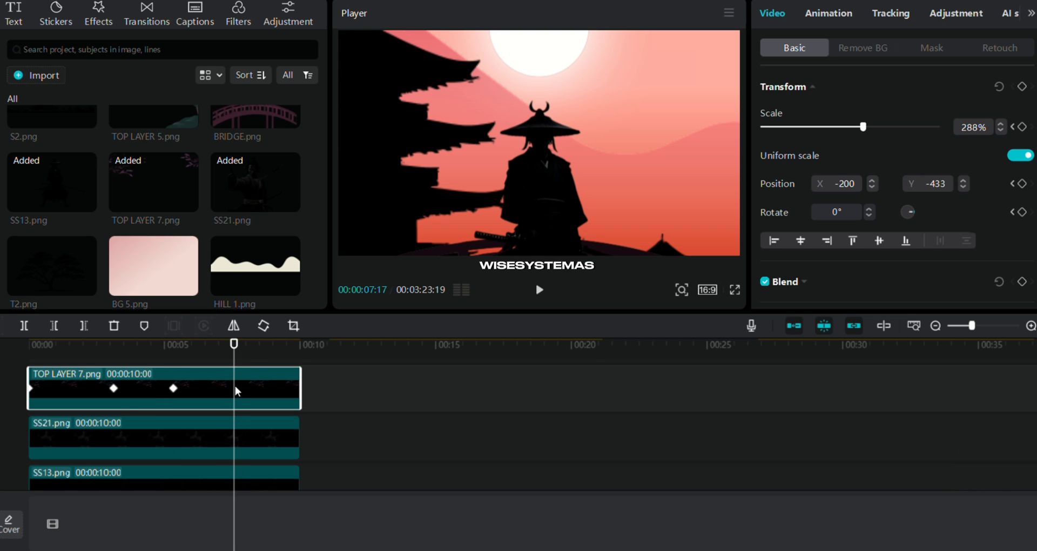
pyautogui.scroll(-1, 237, 391)
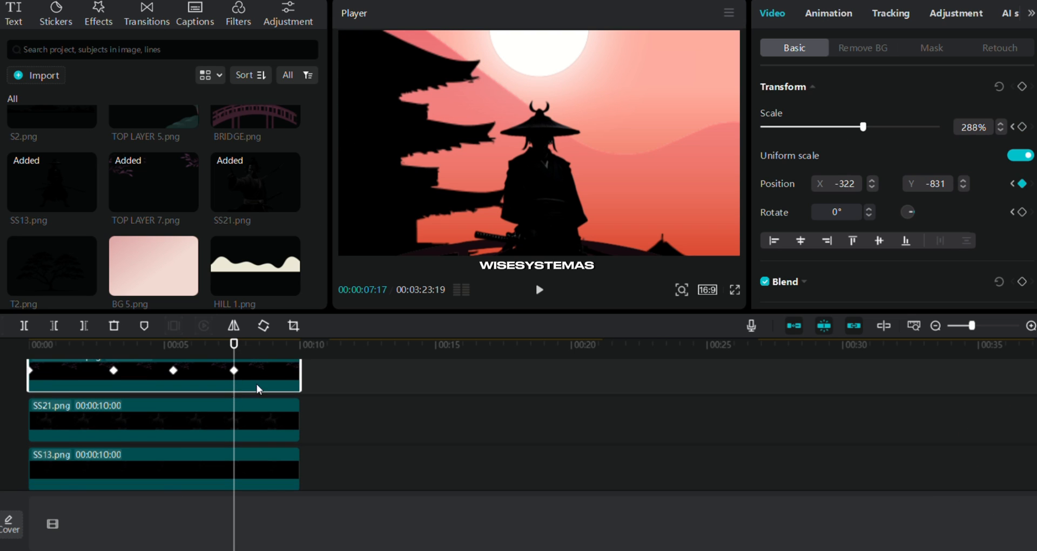
pyautogui.scroll(-1, 258, 389)
pyautogui.click(227, 418)
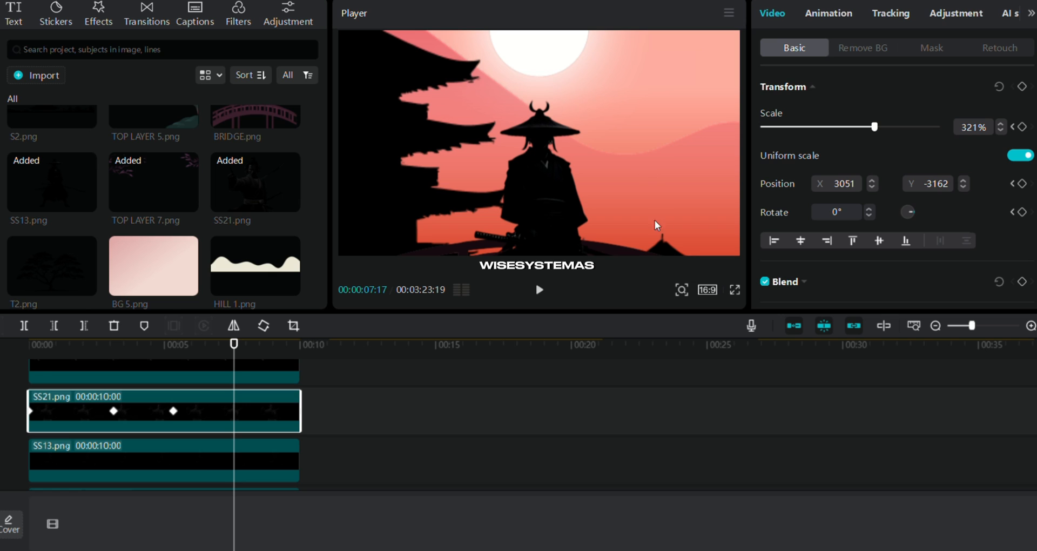
# Step: At 00:00:07:17, keyframe SS13.png at 209% scale, X -225, Y -2872, and BRIDGE.png at 200% scale, X 82, Y -1515
pyautogui.scroll(-1, 232, 432)
pyautogui.click(232, 435)
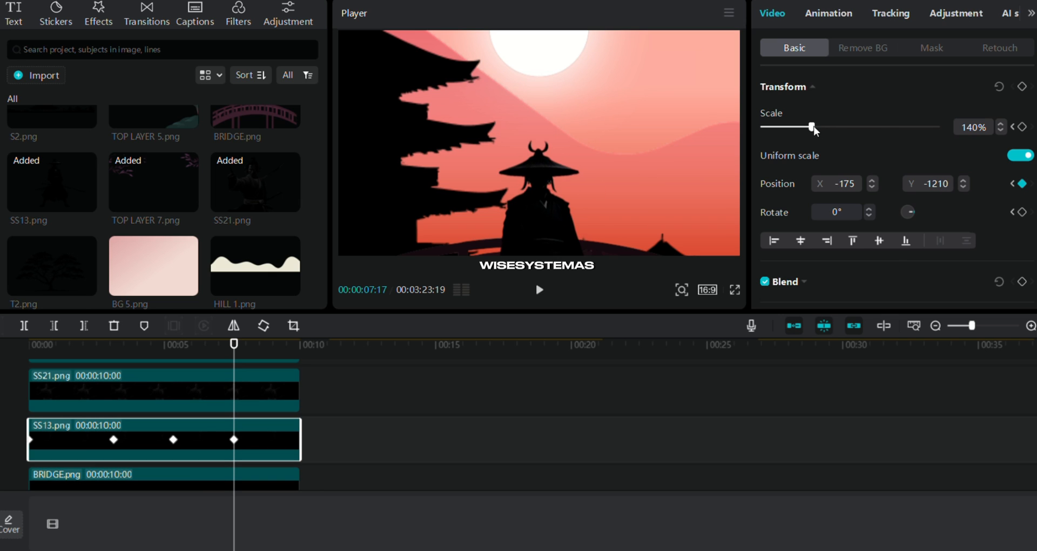
pyautogui.moveTo(812, 128); pyautogui.dragTo(836, 127)
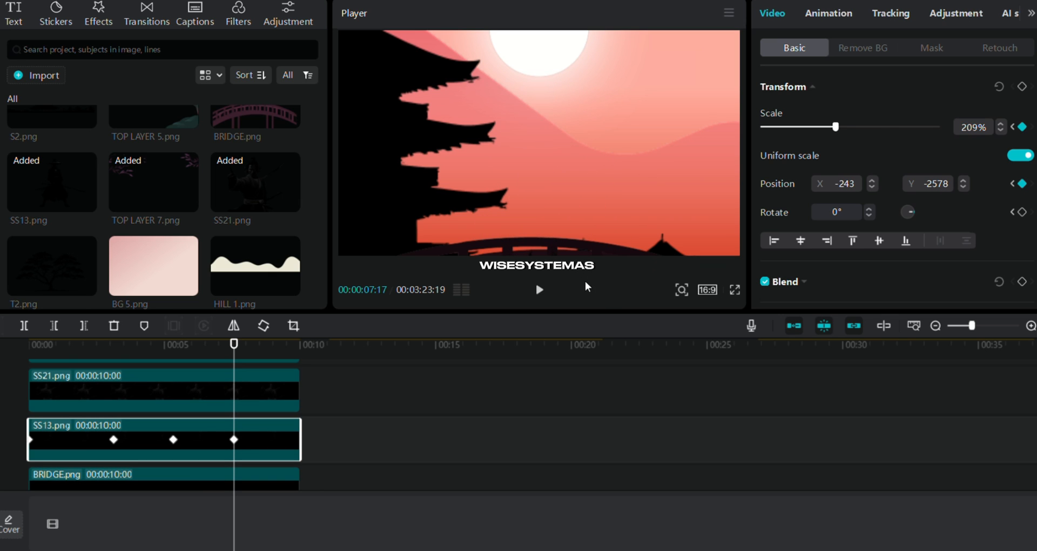
pyautogui.scroll(-1, 231, 436)
pyautogui.click(231, 437)
# Step: At 00:00:07:17, enlarge the S2.png pagoda clip and move it down and left so it mostly leaves the frame
pyautogui.scroll(-1, 304, 429)
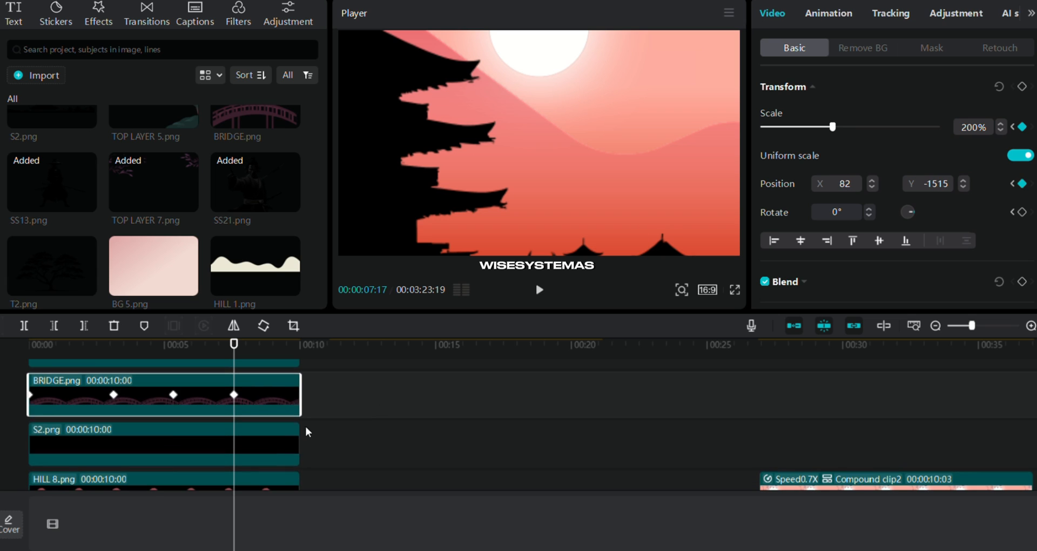
pyautogui.click(294, 435)
pyautogui.moveTo(852, 127); pyautogui.dragTo(870, 125)
pyautogui.moveTo(582, 150); pyautogui.dragTo(563, 192)
# Step: At 00:00:07:17, keyframe HILL 8.png at 376% scale, X -494, Y -1160, and SUNMOON 5.png at 247% scale, X 0, Y -1192
pyautogui.scroll(-1, 225, 468)
pyautogui.click(226, 468)
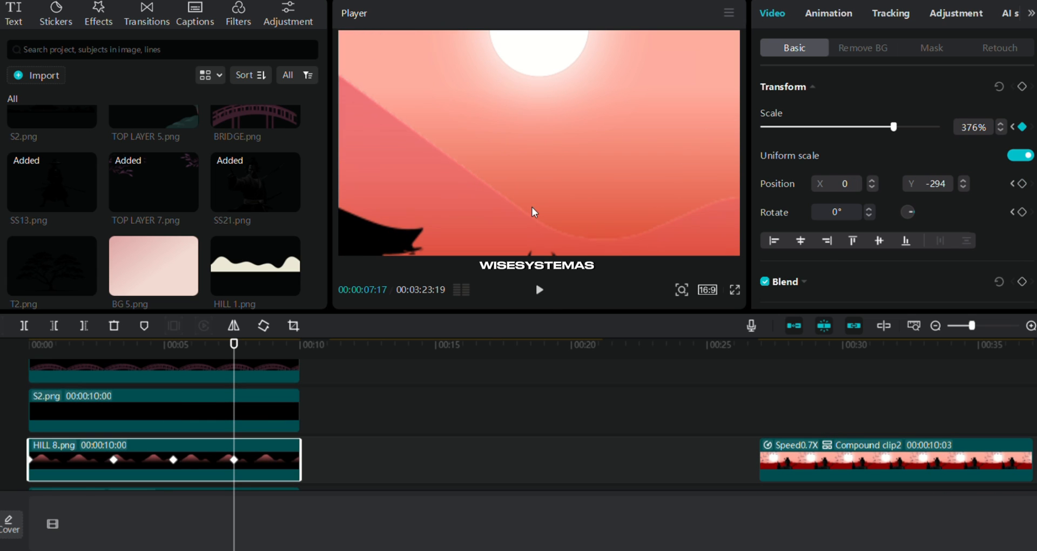
pyautogui.scroll(-2, 258, 428)
pyautogui.click(258, 428)
pyautogui.moveTo(823, 127); pyautogui.dragTo(851, 126)
pyautogui.moveTo(575, 66); pyautogui.dragTo(575, 206)
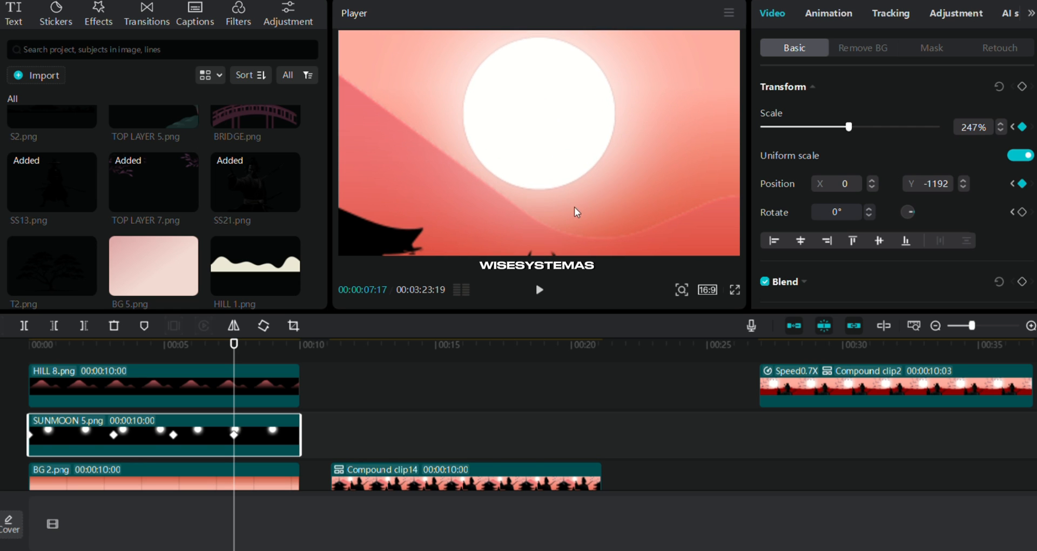
# Step: Return to the SUNMOON 5.png keyframe at 00:00:05:10 and set its scale to 142%
pyautogui.scroll(-1, 288, 447)
pyautogui.moveTo(234, 344); pyautogui.dragTo(173, 396)
pyautogui.moveTo(819, 128); pyautogui.dragTo(812, 127)
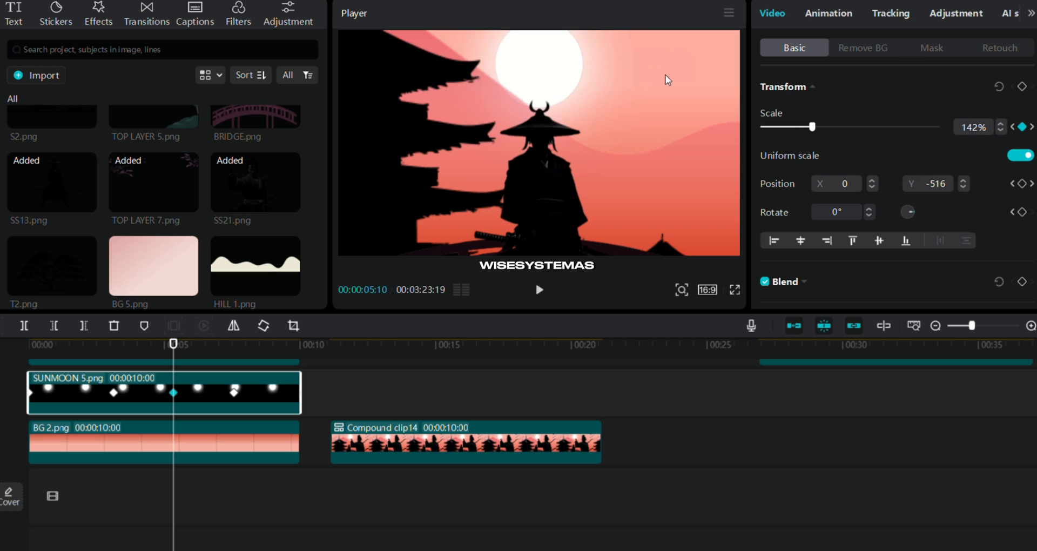
# Step: Copy the first keyframes of SUNMOON 5.png and HILL 8.png and paste each on its own clip at 00:00:09:19
pyautogui.moveTo(188, 349); pyautogui.dragTo(290, 350)
pyautogui.click(46, 475)
pyautogui.scroll(1, 248, 378)
pyautogui.click(78, 465)
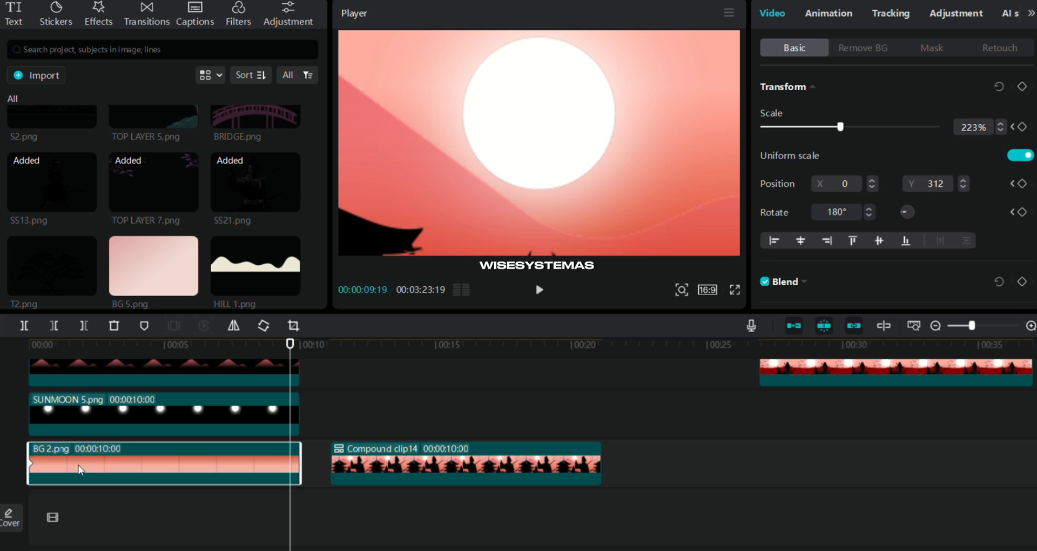
pyautogui.scroll(2, 204, 396)
pyautogui.click(34, 397)
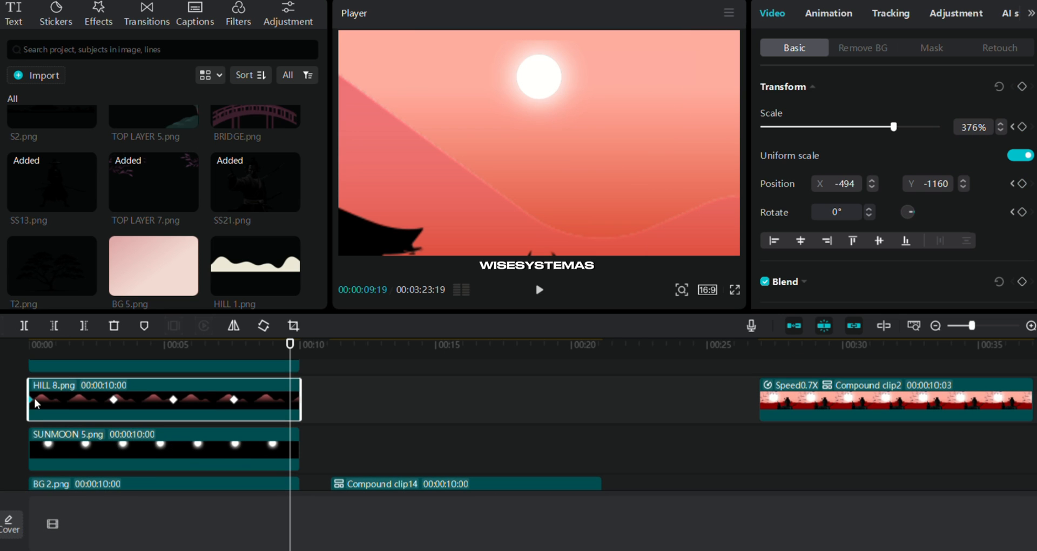
# Step: Copy the first keyframes of S2.png and BRIDGE.png and paste each on its own clip at 00:00:09:19
pyautogui.scroll(2, 85, 397)
pyautogui.click(33, 385)
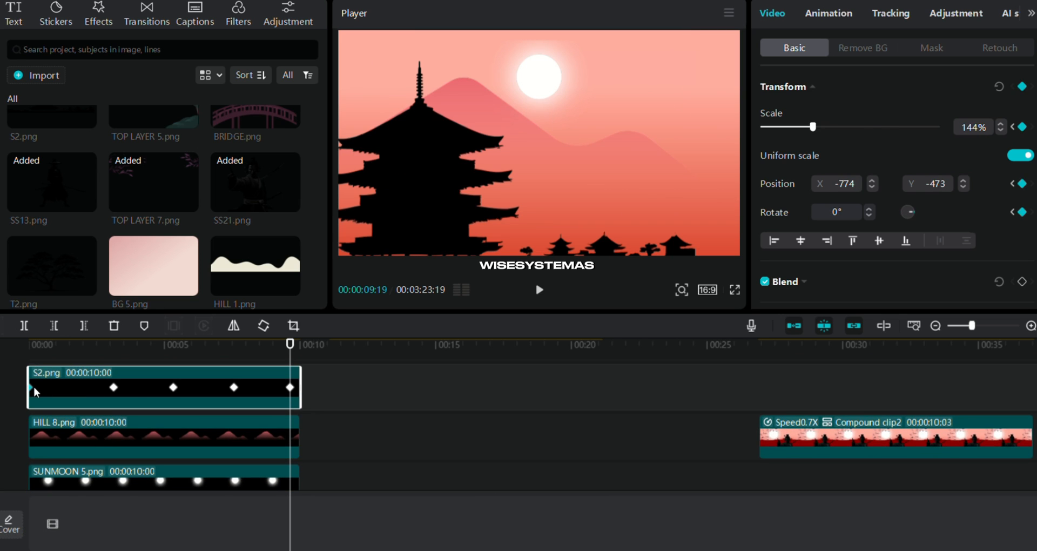
pyautogui.scroll(2, 33, 386)
pyautogui.click(70, 387)
# Step: Copy the first keyframes of SS13.png and SS21.png and paste each on its own clip at 00:00:09:19
pyautogui.scroll(1, 45, 391)
pyautogui.click(50, 395)
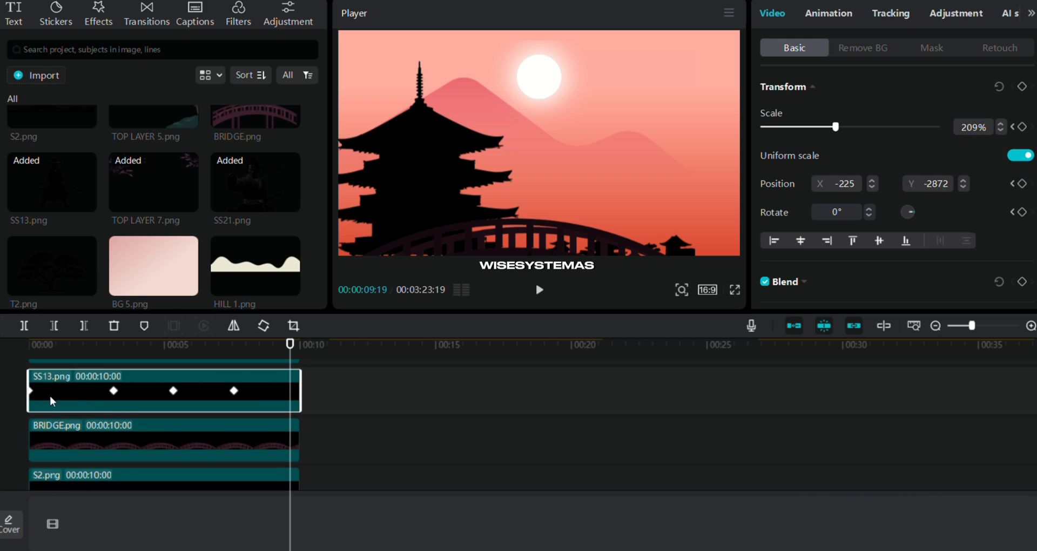
pyautogui.scroll(1, 35, 391)
pyautogui.click(35, 391)
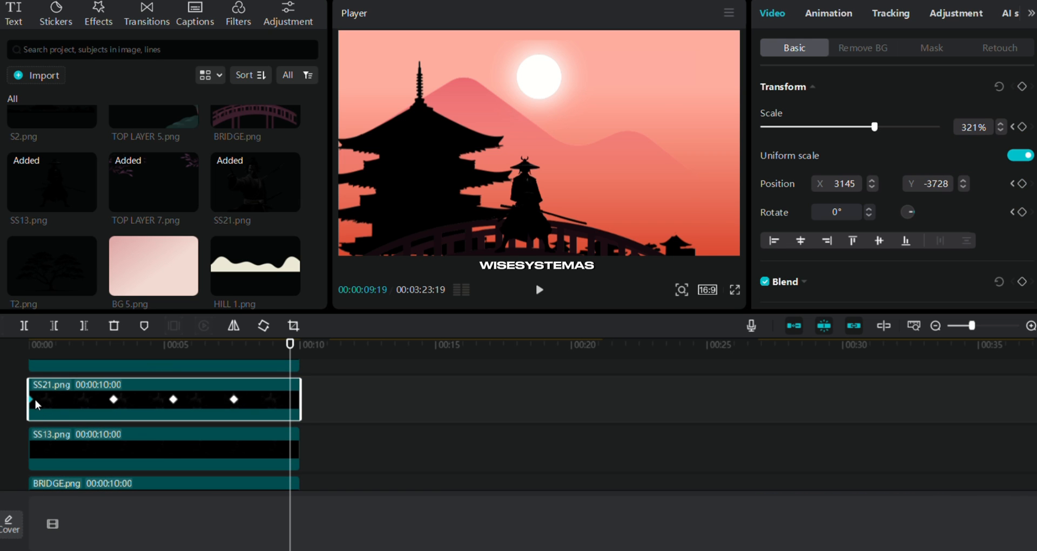
# Step: Copy the first keyframe of TOP LAYER 7.png and paste it on the same clip at 00:00:09:19
pyautogui.scroll(1, 35, 400)
pyautogui.click(35, 402)
pyautogui.scroll(1, 34, 392)
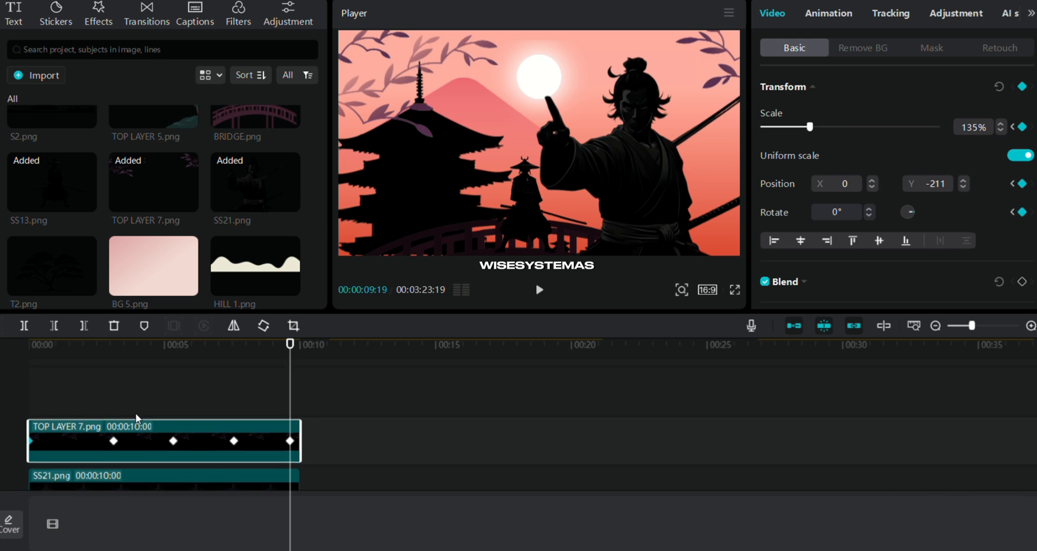
# Step: Play the layered samurai animation from the start of the timeline to review the parallax movement
pyautogui.moveTo(290, 342); pyautogui.dragTo(13, 352)
pyautogui.press('space')
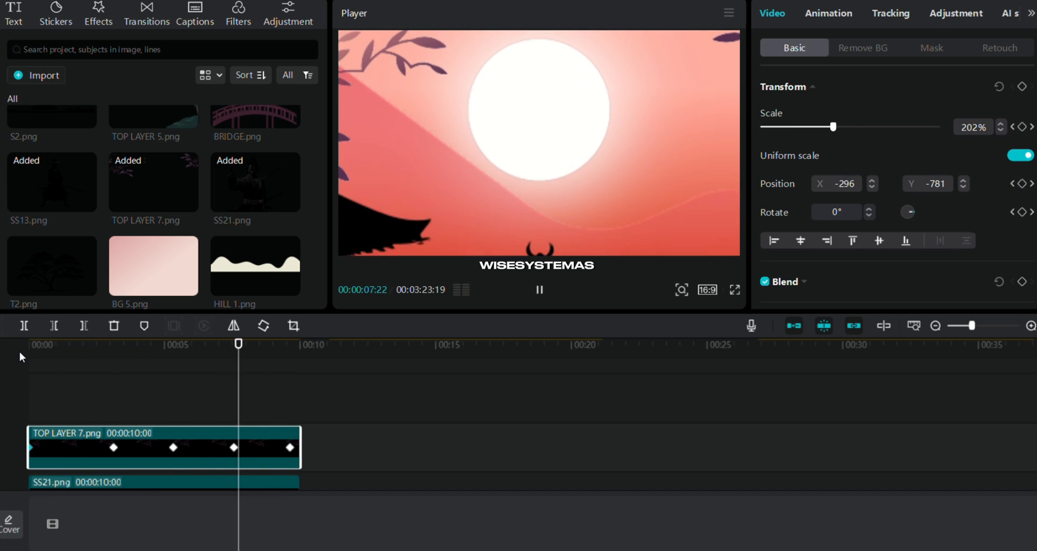
# Step: Open the keyframe curves of SUNMOON 5.png and smooth its Scale keyframes
pyautogui.press('space')
pyautogui.scroll(-1, 64, 413)
pyautogui.scroll(-5, 64, 413)
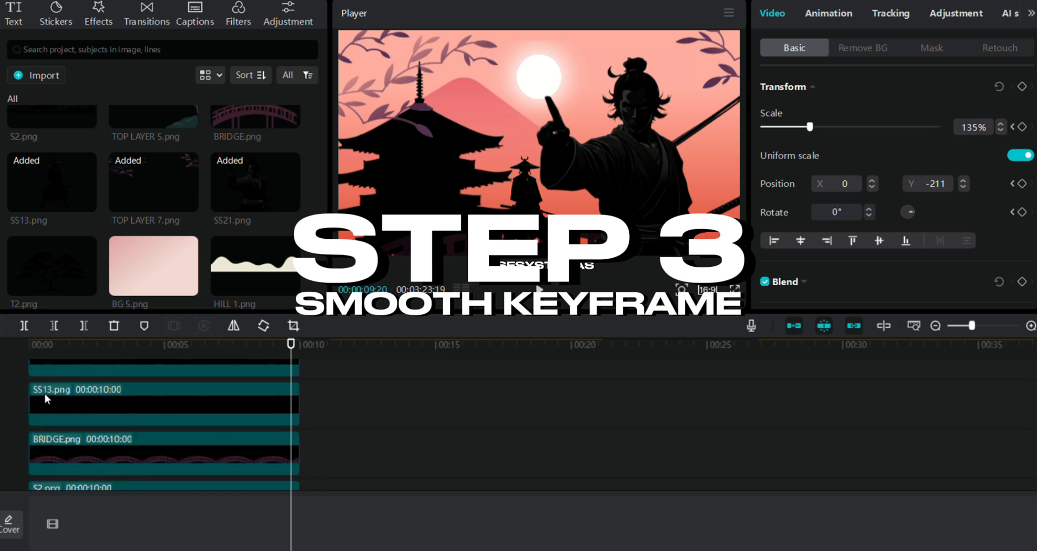
pyautogui.click(73, 428)
pyautogui.hotkey('alt', 'k')
pyautogui.scroll(1, 75, 429)
pyautogui.scroll(2, 86, 400)
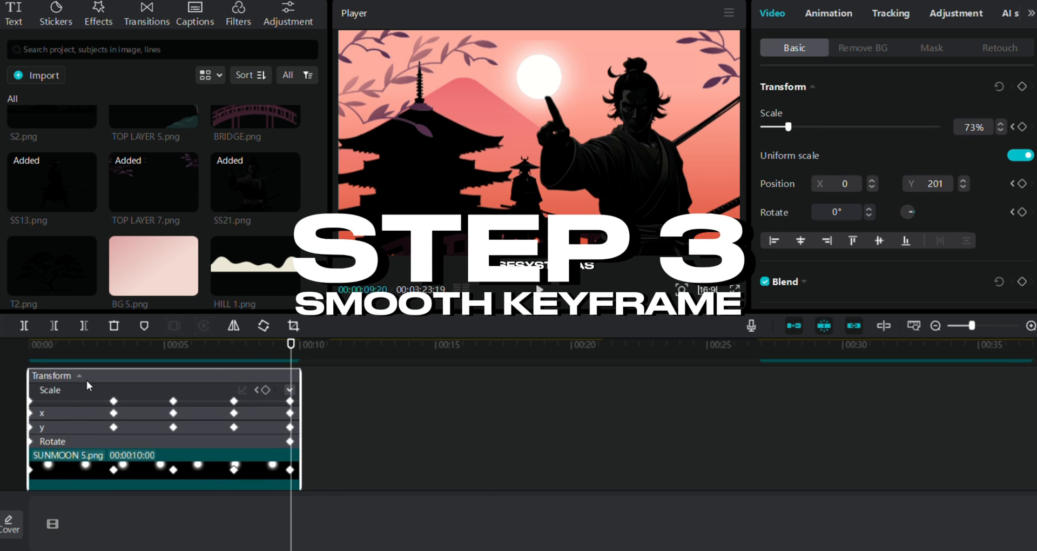
pyautogui.scroll(2, 99, 389)
pyautogui.click(108, 390)
pyautogui.click(169, 436)
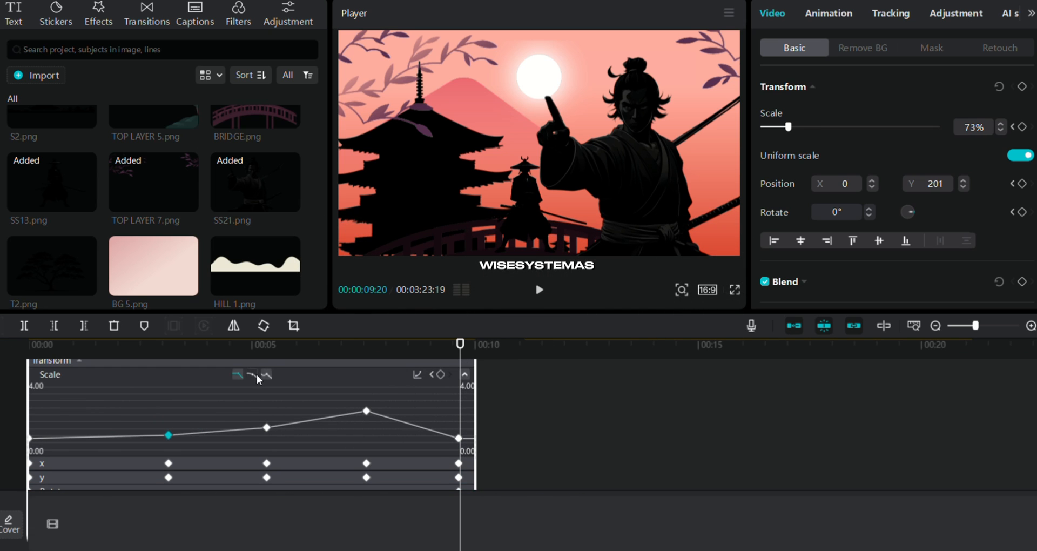
pyautogui.click(252, 375)
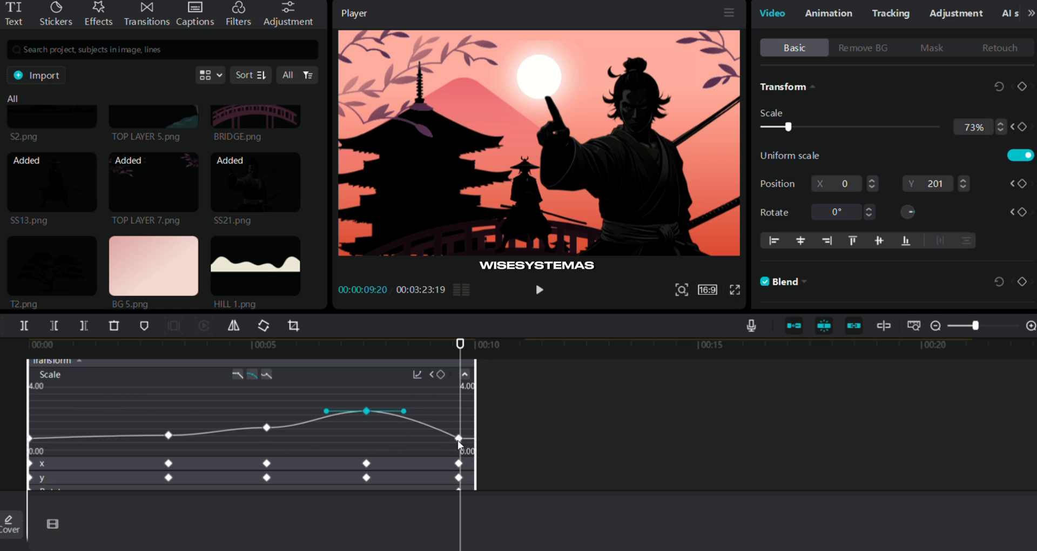
# Step: Smooth the Y position keyframes of SUNMOON 5.png
pyautogui.scroll(-1, 211, 442)
pyautogui.click(197, 452)
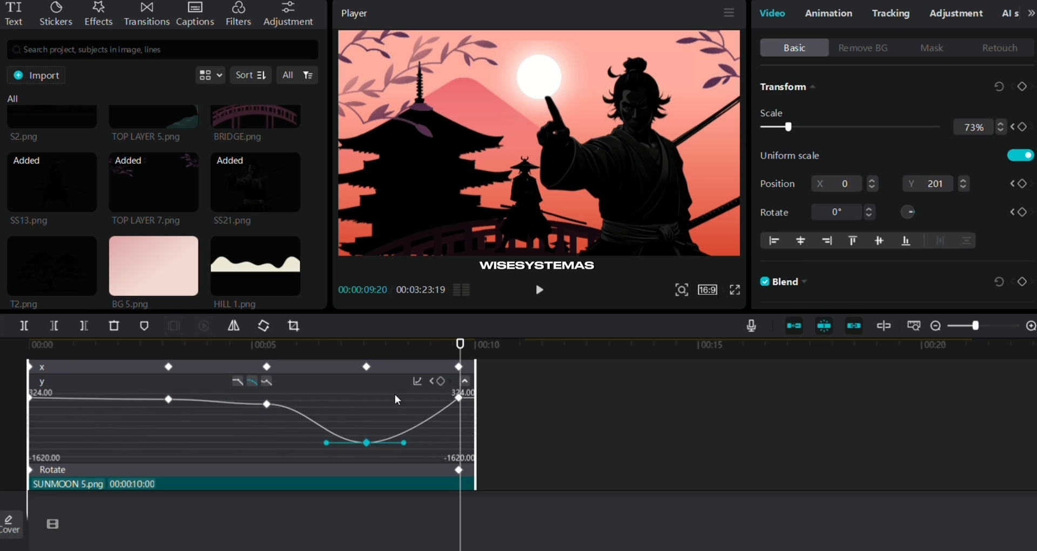
pyautogui.click(250, 381)
pyautogui.scroll(2, 277, 430)
pyautogui.scroll(-3, 277, 430)
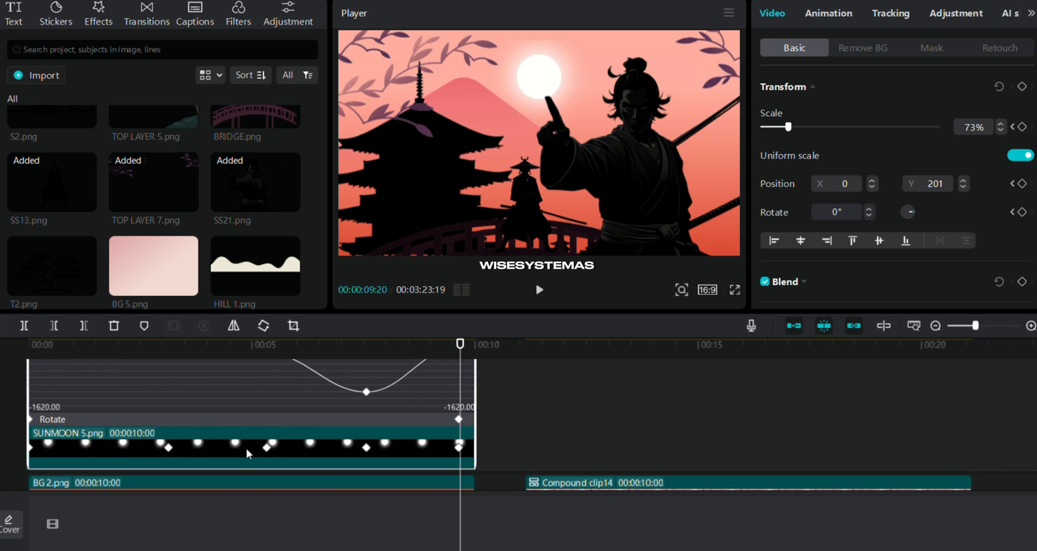
# Step: Open the keyframe curves of HILL 8.png and smooth its Scale and Y position keyframes
pyautogui.doubleClick(246, 448)
pyautogui.scroll(1, 247, 449)
pyautogui.doubleClick(246, 448)
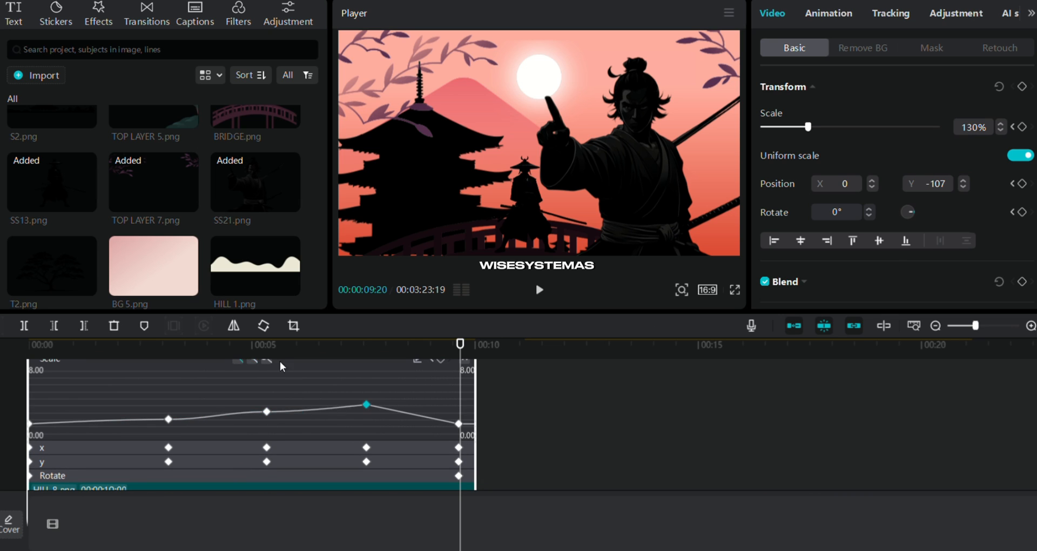
pyautogui.click(265, 462)
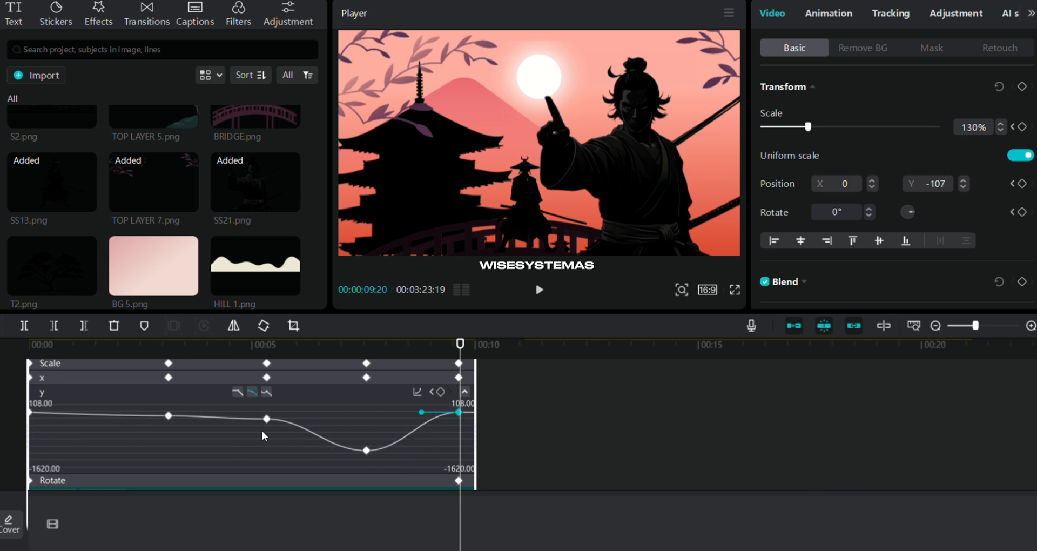
# Step: Open the keyframe curves of S2.png and smooth its Scale keyframes
pyautogui.doubleClick(199, 453)
pyautogui.click(216, 375)
pyautogui.click(266, 410)
pyautogui.click(252, 377)
# Step: Smooth the X and Y position keyframes of S2.png
pyautogui.click(219, 416)
pyautogui.click(267, 435)
pyautogui.click(252, 390)
pyautogui.click(367, 448)
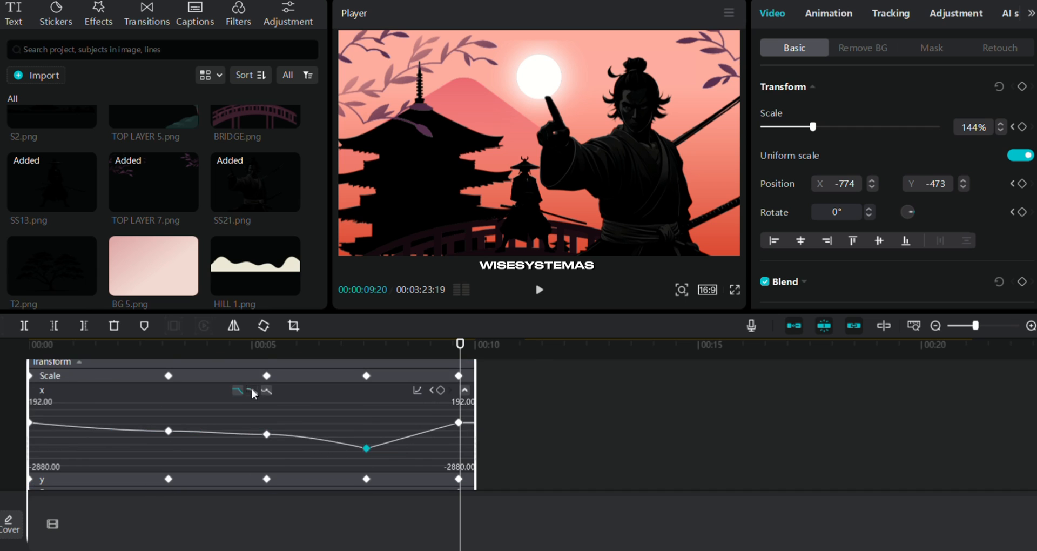
pyautogui.click(366, 443)
pyautogui.click(252, 394)
pyautogui.click(459, 416)
pyautogui.click(251, 394)
# Step: Open the keyframe curves of BRIDGE.png and smooth its Scale and Y position keyframes
pyautogui.doubleClick(207, 459)
pyautogui.click(168, 409)
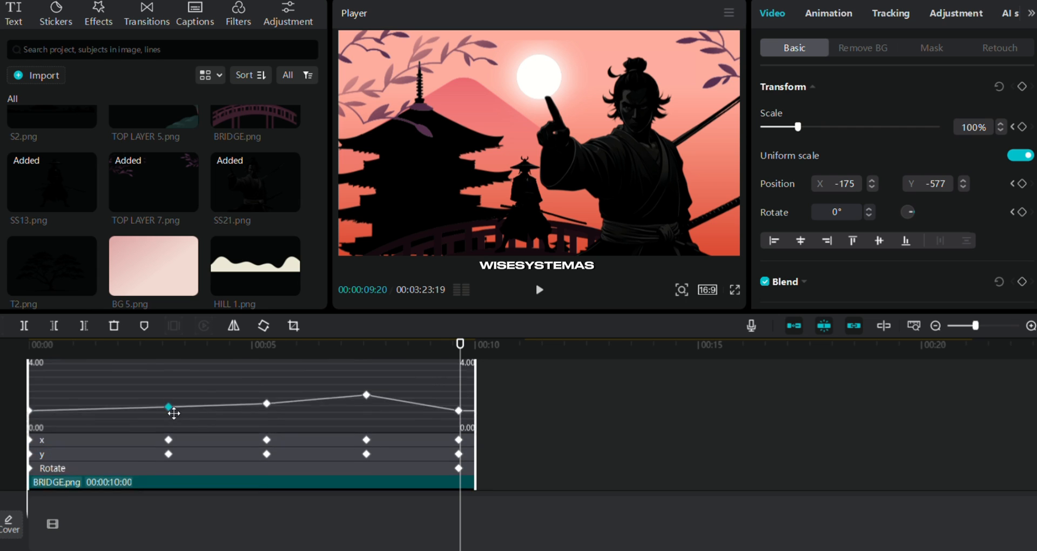
pyautogui.click(252, 380)
pyautogui.click(213, 459)
pyautogui.click(212, 457)
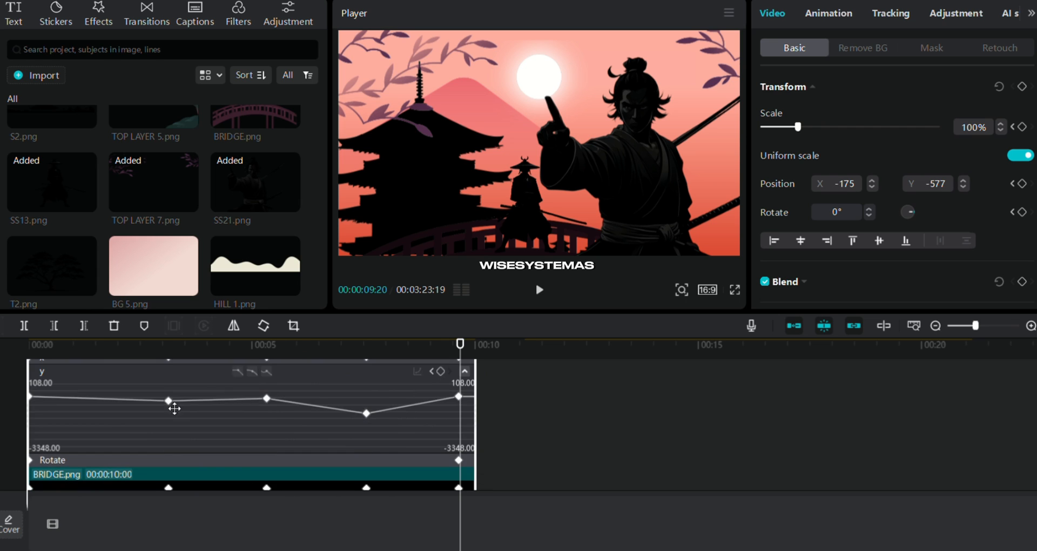
pyautogui.click(459, 398)
pyautogui.click(252, 371)
# Step: Open the keyframe curves of SS13.png and smooth its Scale keyframes
pyautogui.scroll(-2, 216, 485)
pyautogui.doubleClick(216, 485)
pyautogui.click(169, 436)
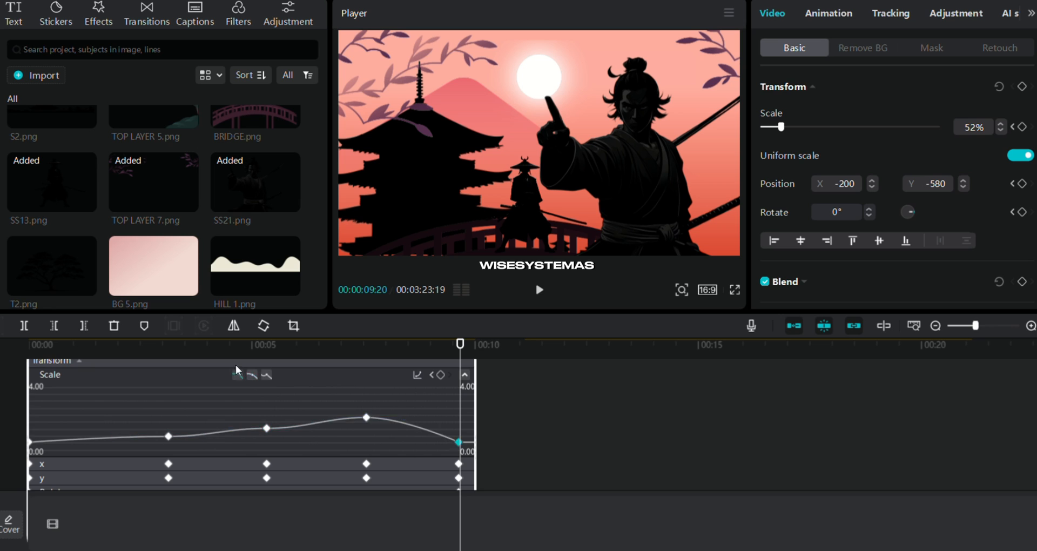
pyautogui.click(252, 375)
# Step: Smooth the Y position keyframes of SS13.png
pyautogui.click(213, 463)
pyautogui.click(168, 458)
pyautogui.click(252, 406)
pyautogui.click(251, 406)
pyautogui.click(366, 461)
pyautogui.click(459, 428)
pyautogui.click(252, 407)
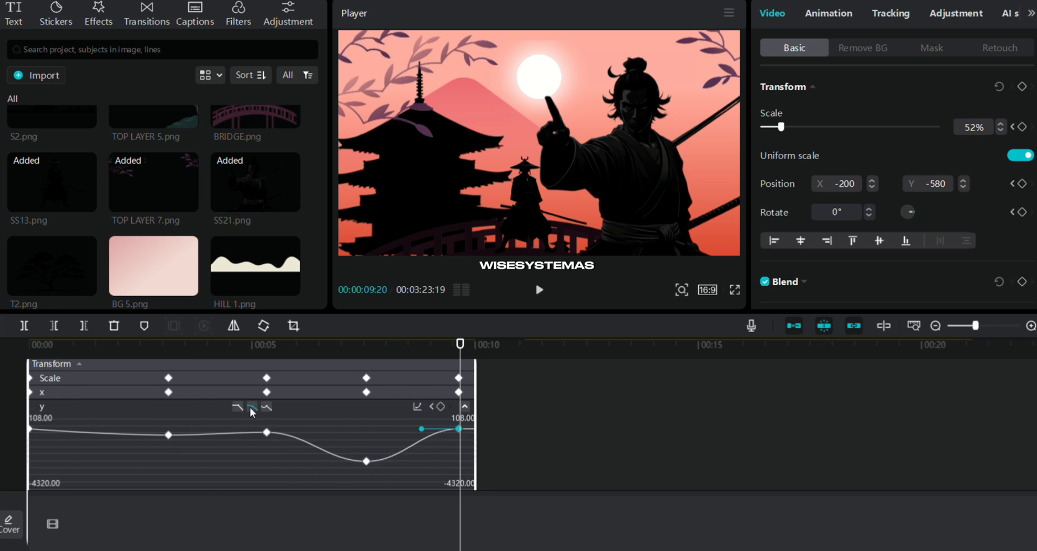
# Step: Open the keyframe curves of SS21.png and smooth its Scale keyframes
pyautogui.doubleClick(189, 419)
pyautogui.click(169, 435)
pyautogui.click(252, 392)
pyautogui.click(267, 417)
# Step: Smooth the X and Y position keyframes of SS21.png
pyautogui.click(169, 449)
pyautogui.click(252, 391)
pyautogui.click(366, 430)
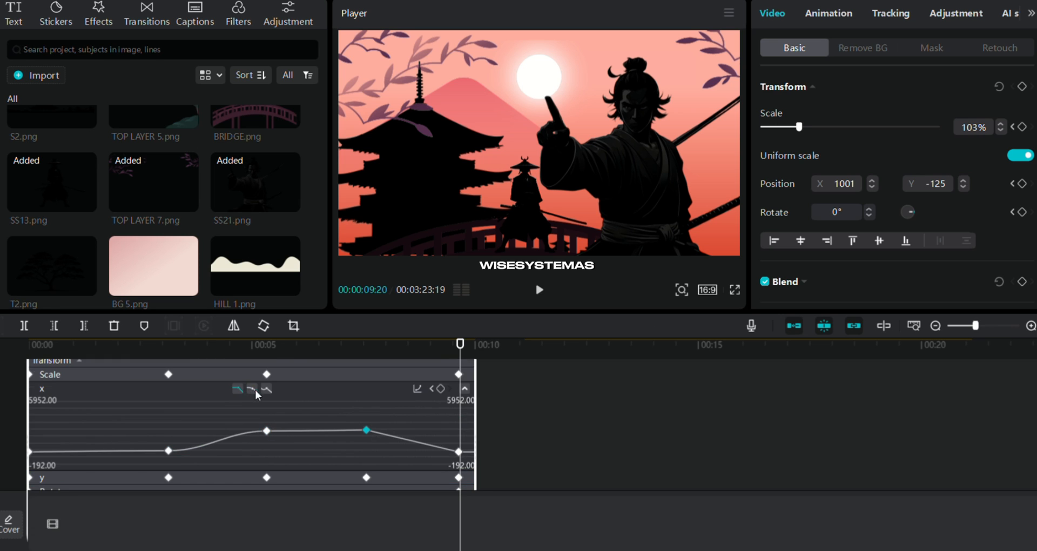
pyautogui.click(253, 390)
pyautogui.click(216, 478)
pyautogui.click(169, 421)
pyautogui.click(252, 399)
# Step: Smooth the Scale, X and Y position keyframes of TOP LAYER 7.png and close its keyframe curves
pyautogui.doubleClick(216, 456)
pyautogui.click(169, 437)
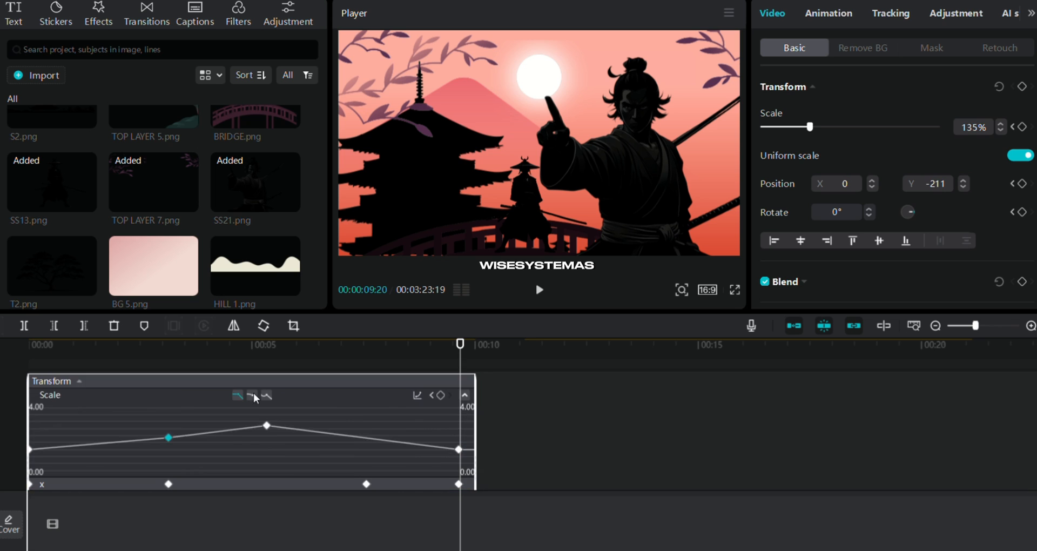
pyautogui.click(168, 484)
pyautogui.click(367, 449)
pyautogui.click(252, 393)
pyautogui.click(168, 482)
pyautogui.click(252, 399)
pyautogui.scroll(2, 273, 448)
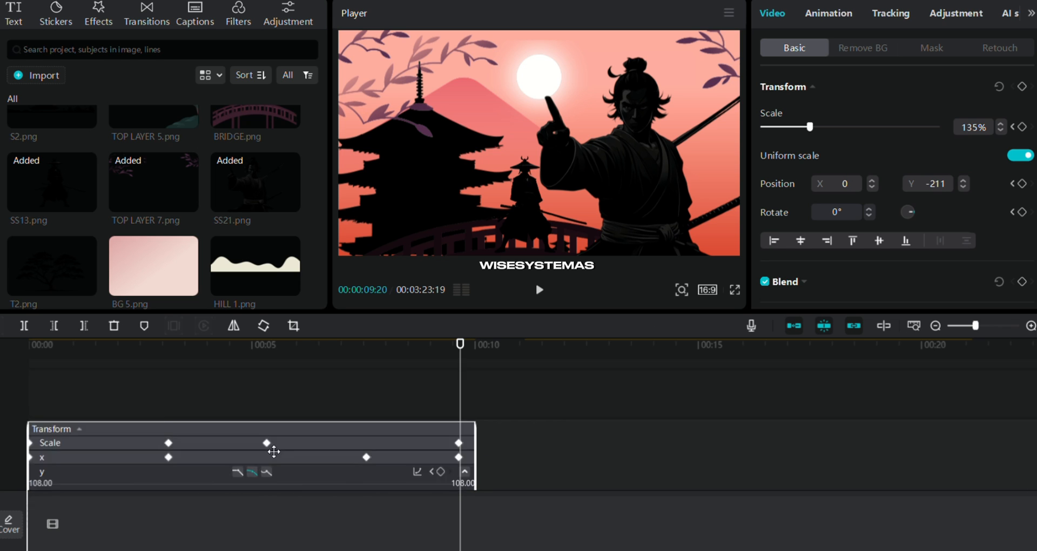
pyautogui.doubleClick(273, 451)
# Step: Play the layered animation from the start to review the smoothed keyframe motion
pyautogui.click(36, 390)
pyautogui.press('space')
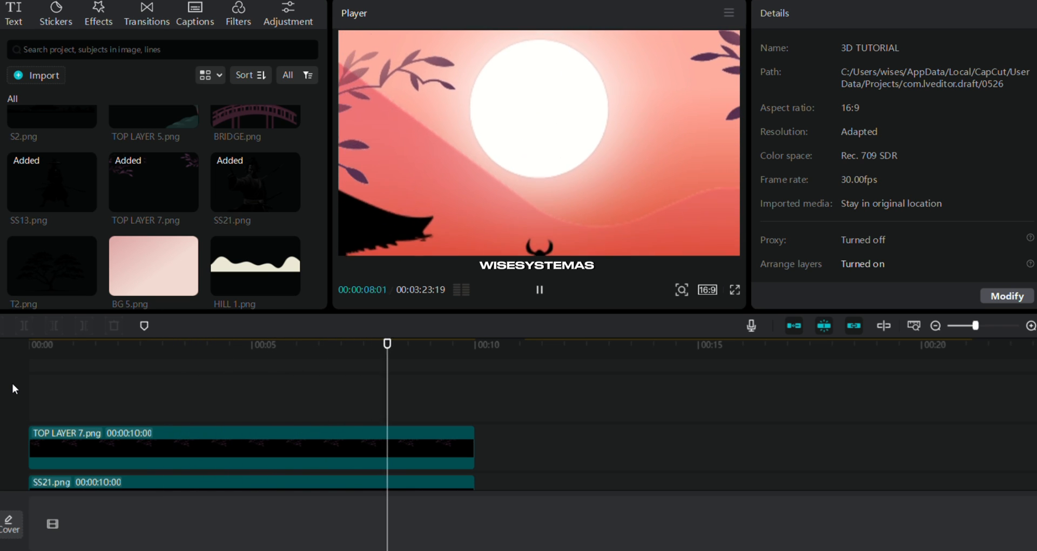
pyautogui.click(218, 435)
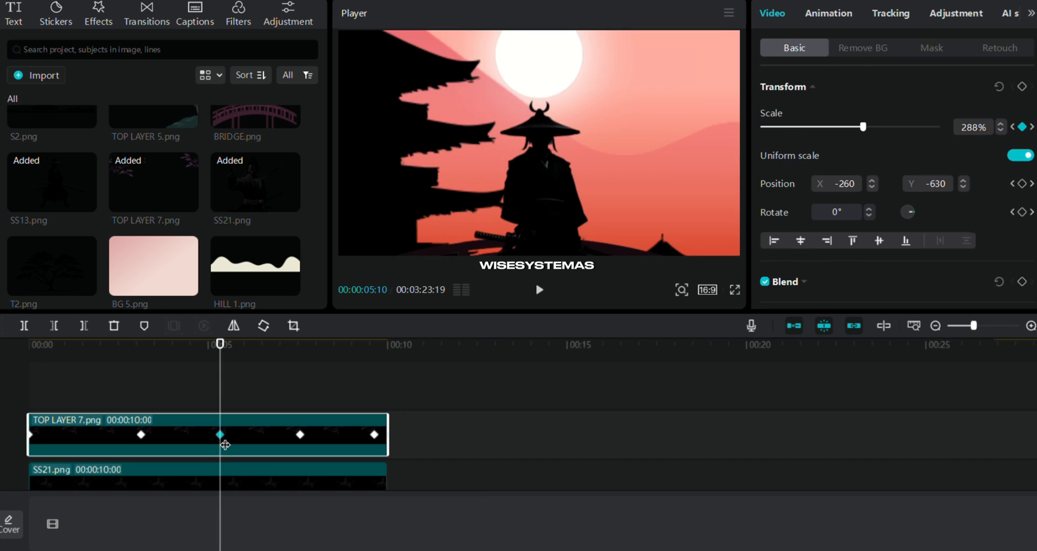
pyautogui.press('space')
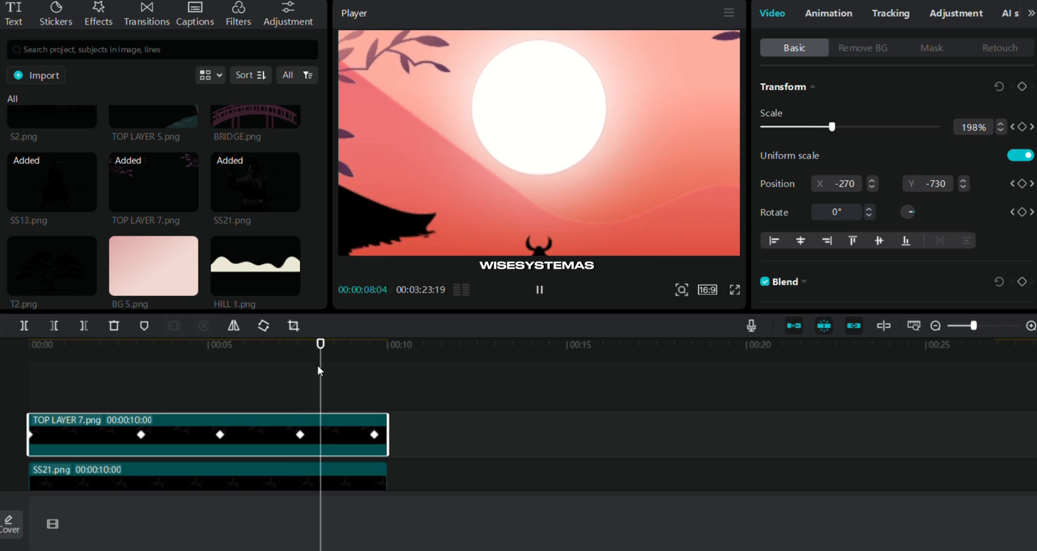
pyautogui.press('space')
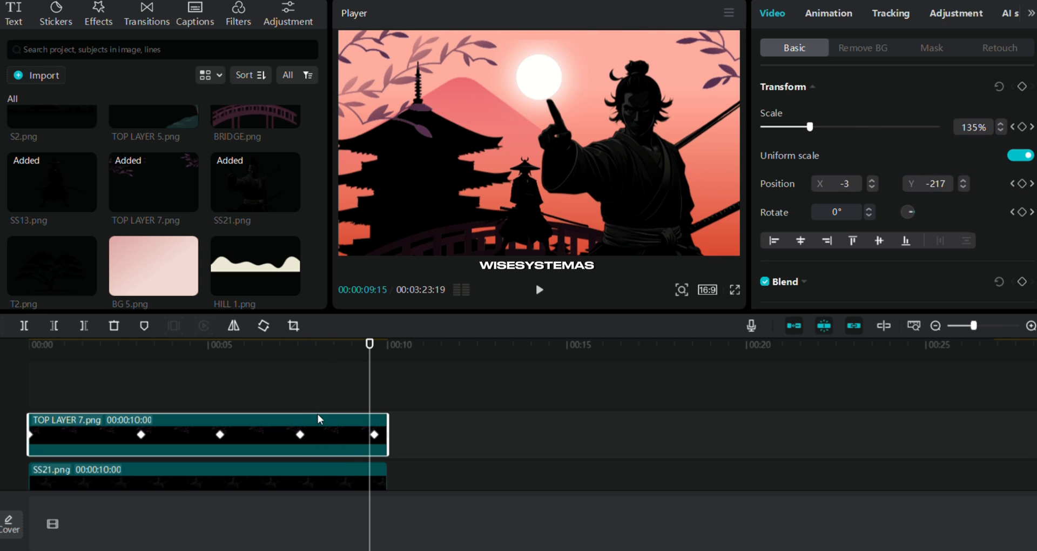
# Step: Copy all the layer clips from TOP LAYER 7.png down to BG 2.png and paste them after the originals at about 00:00:11:05
pyautogui.scroll(-4, 318, 413)
pyautogui.scroll(-3, 252, 420)
pyautogui.scroll(-6, 252, 420)
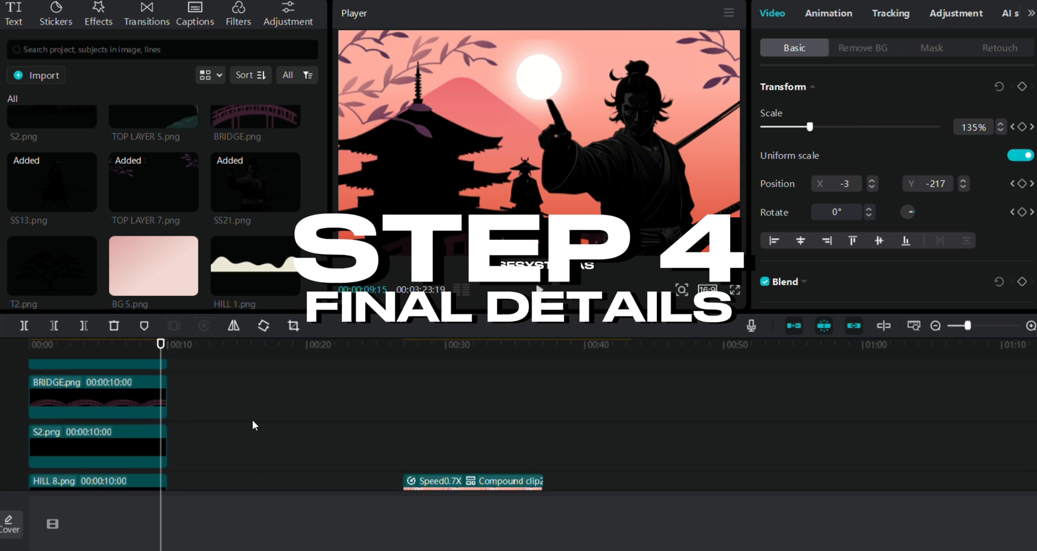
pyautogui.moveTo(184, 433); pyautogui.dragTo(60, 391)
pyautogui.hotkey('ctrl', 'c')
pyautogui.hotkey('ctrl', 'v')
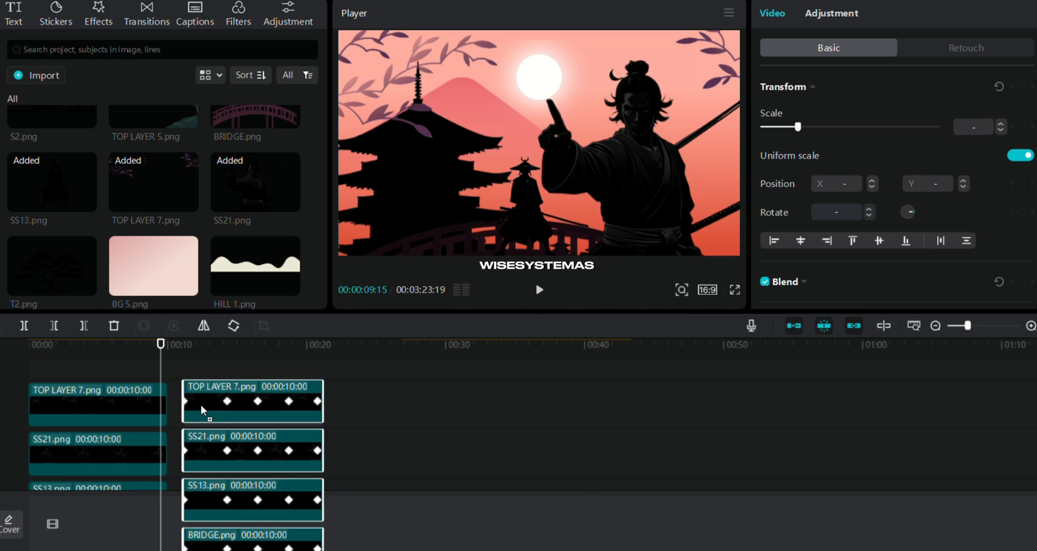
# Step: Combine the pasted layer clips into one compound clip and check its picture at 00:00:11:17
pyautogui.scroll(-1, 204, 406)
pyautogui.hotkey('alt', 'g')
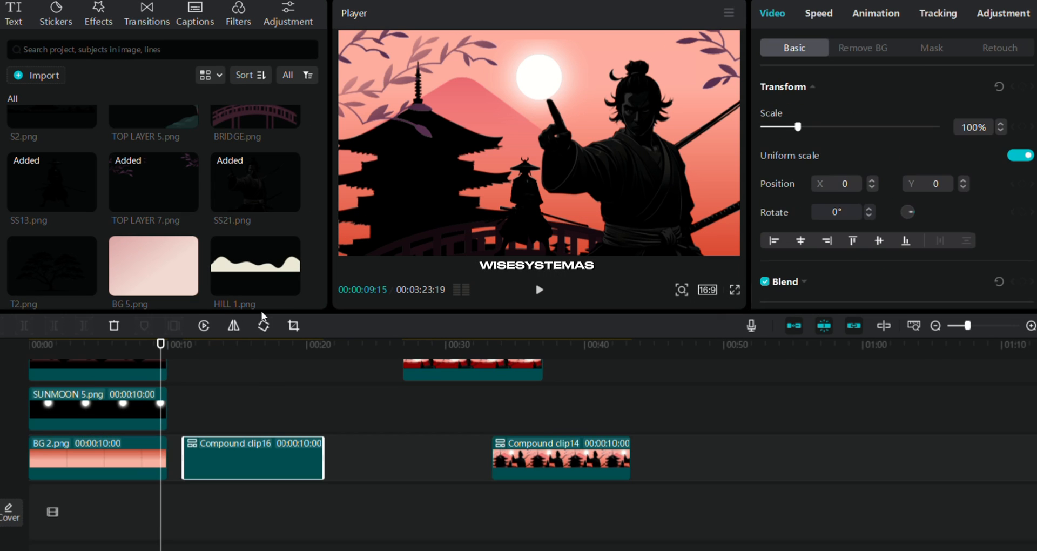
pyautogui.scroll(-1, 209, 399)
pyautogui.click(190, 369)
# Step: Speed up the new compound clip, previewing it at 1.67x before settling on about 1.31x (7.7 s)
pyautogui.click(267, 444)
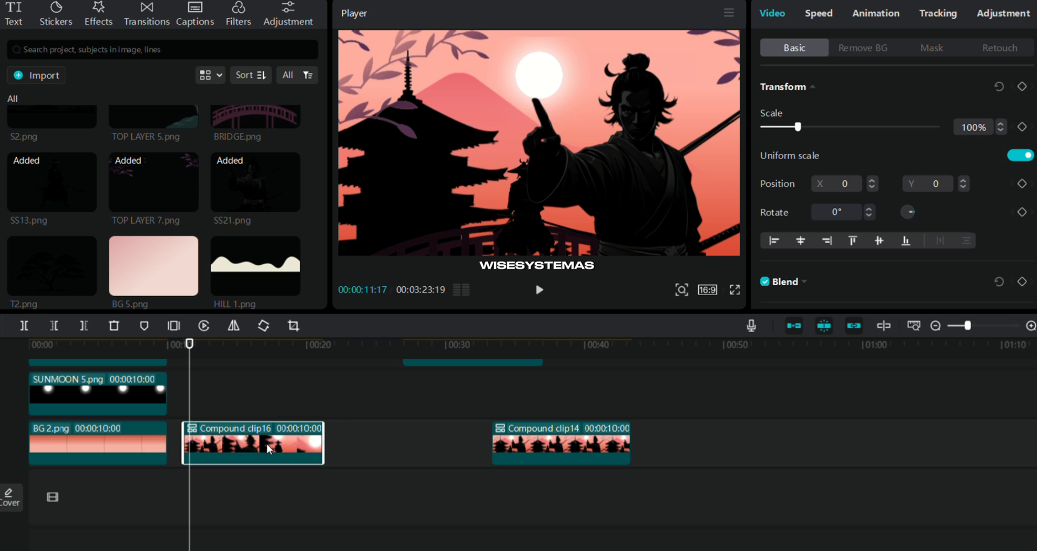
pyautogui.click(819, 14)
pyautogui.moveTo(309, 431); pyautogui.dragTo(268, 430)
pyautogui.press('space')
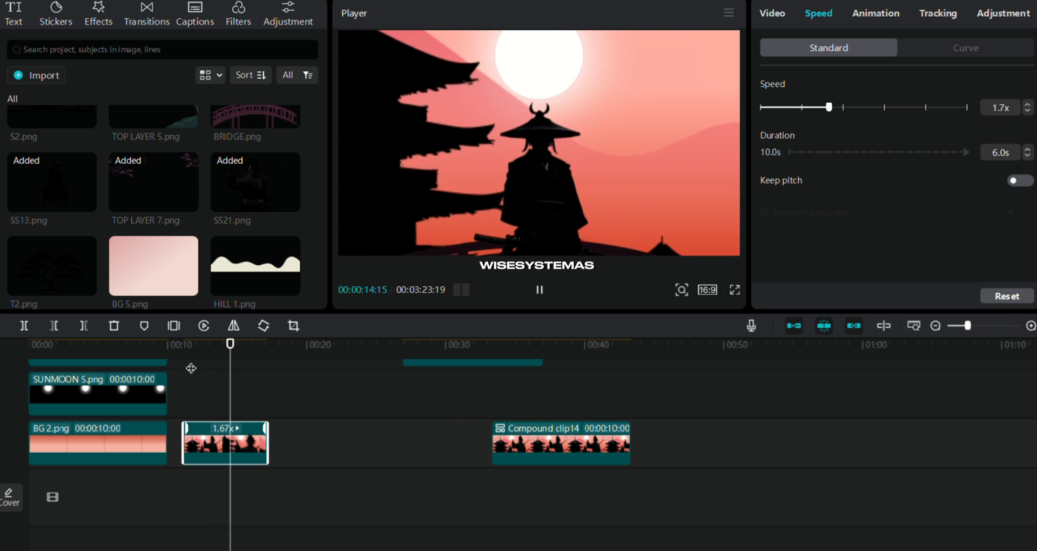
pyautogui.press('space')
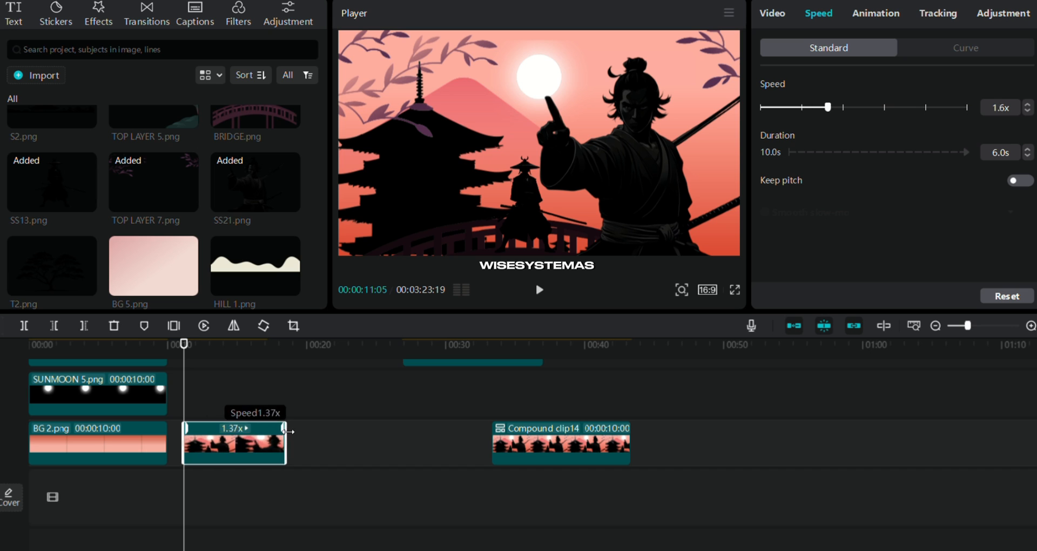
# Step: Apply the Play Pendulum effect to the new compound clip with Twist 0, Strength 11, Sharpen 17 and Speed 8
pyautogui.click(93, 12)
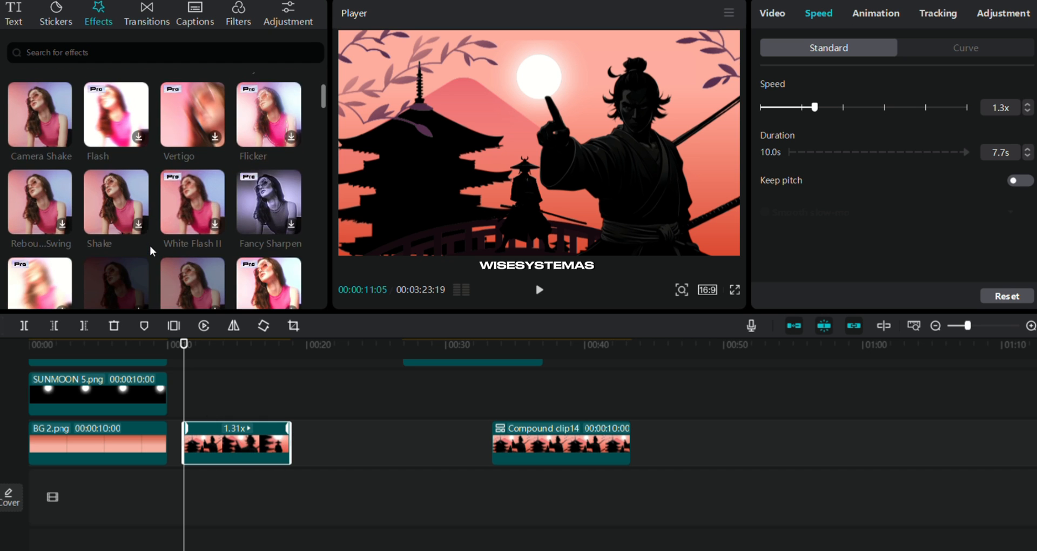
pyautogui.moveTo(269, 132); pyautogui.dragTo(237, 444)
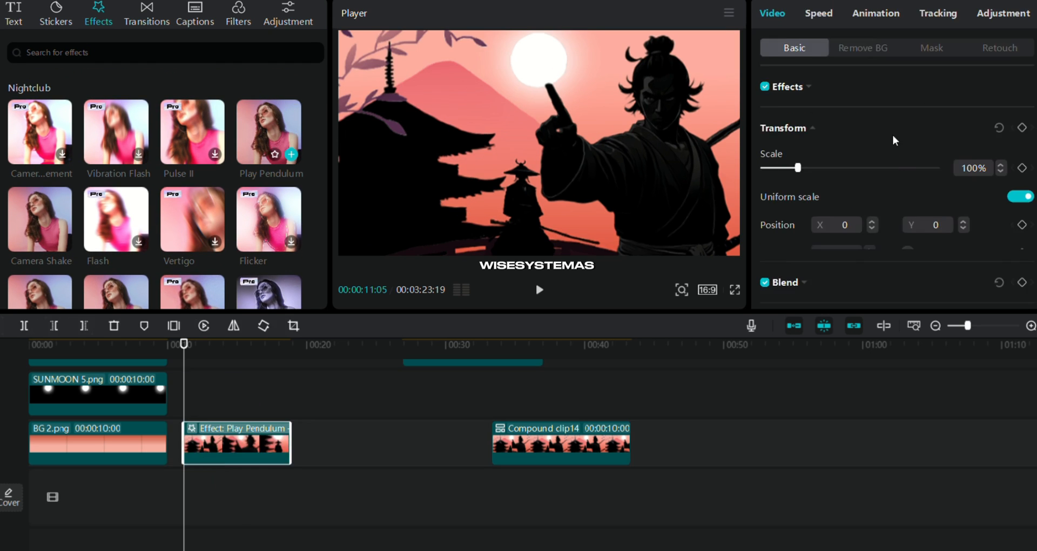
pyautogui.moveTo(829, 151); pyautogui.dragTo(785, 149)
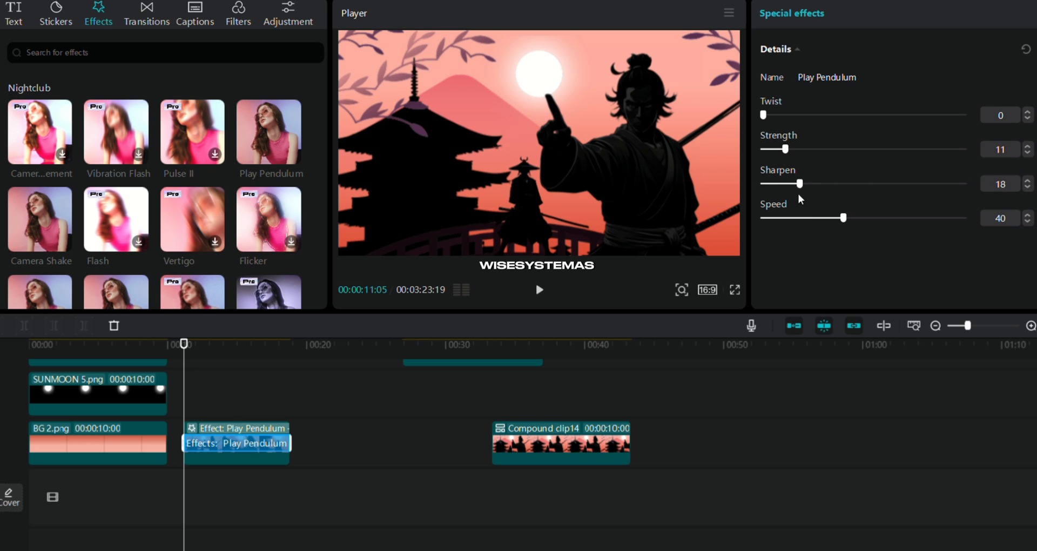
pyautogui.moveTo(770, 230); pyautogui.dragTo(779, 230)
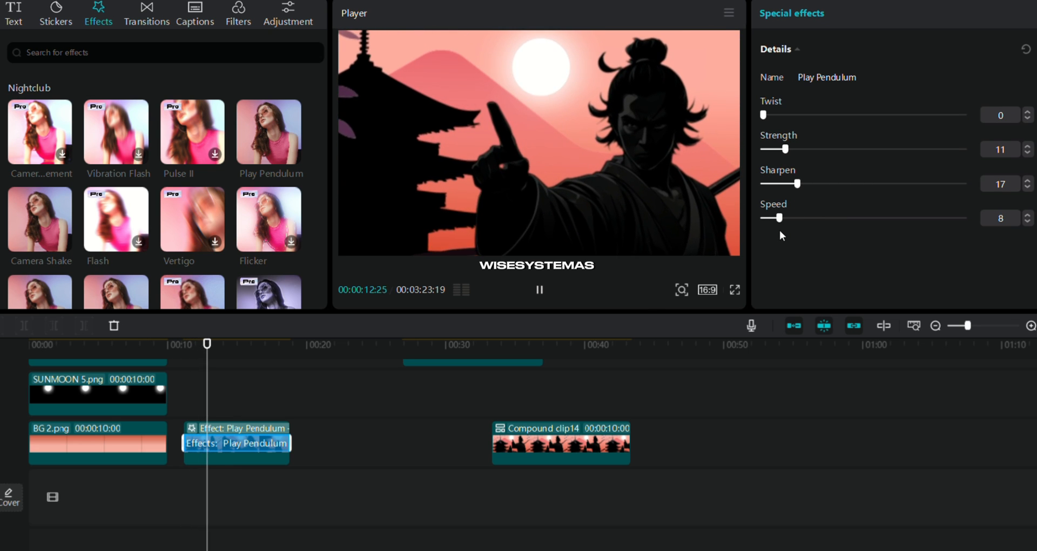